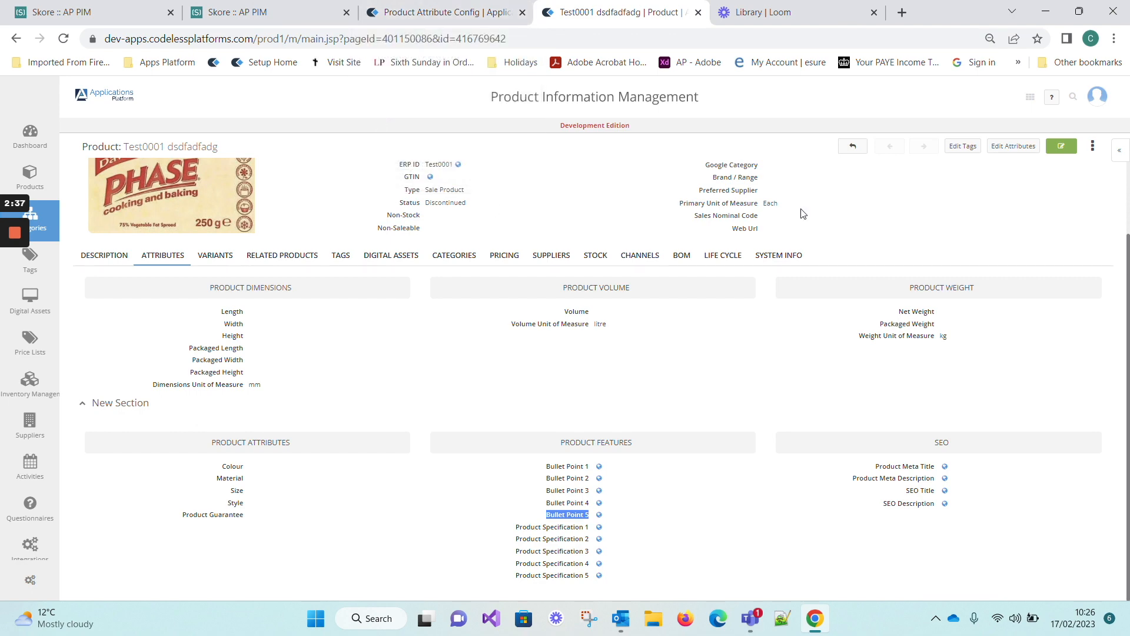
- Review the Skore process map for setting up product attribute configuration, and switch to the Product Attribute Configs list
scroll(812, 214, "up", 2)
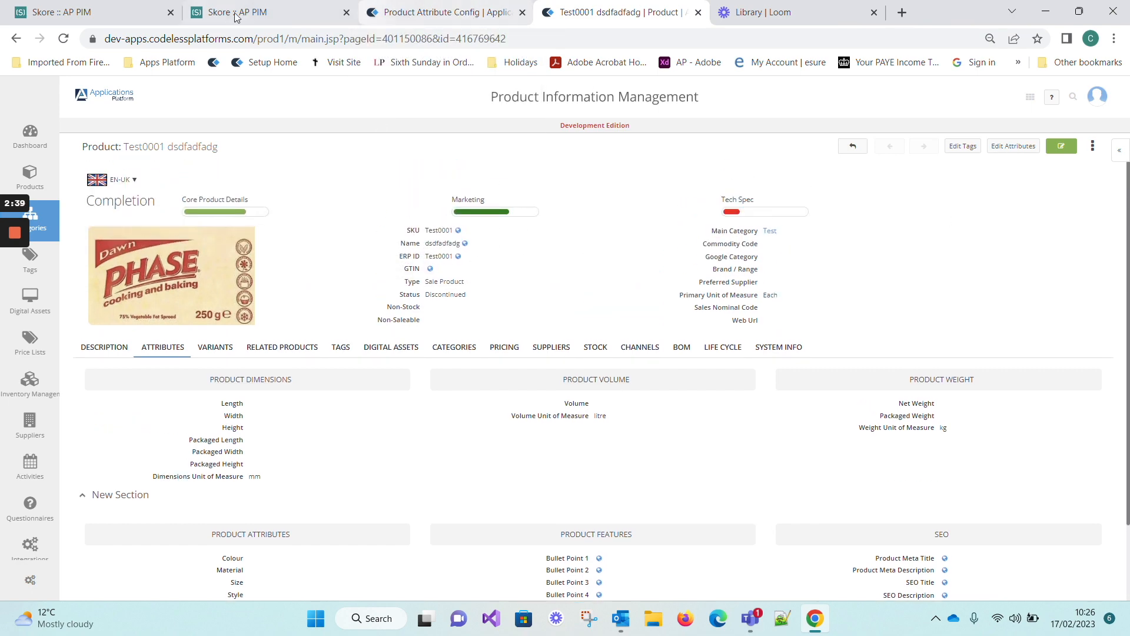
left_click(215, 16)
scroll(645, 401, "down", 1)
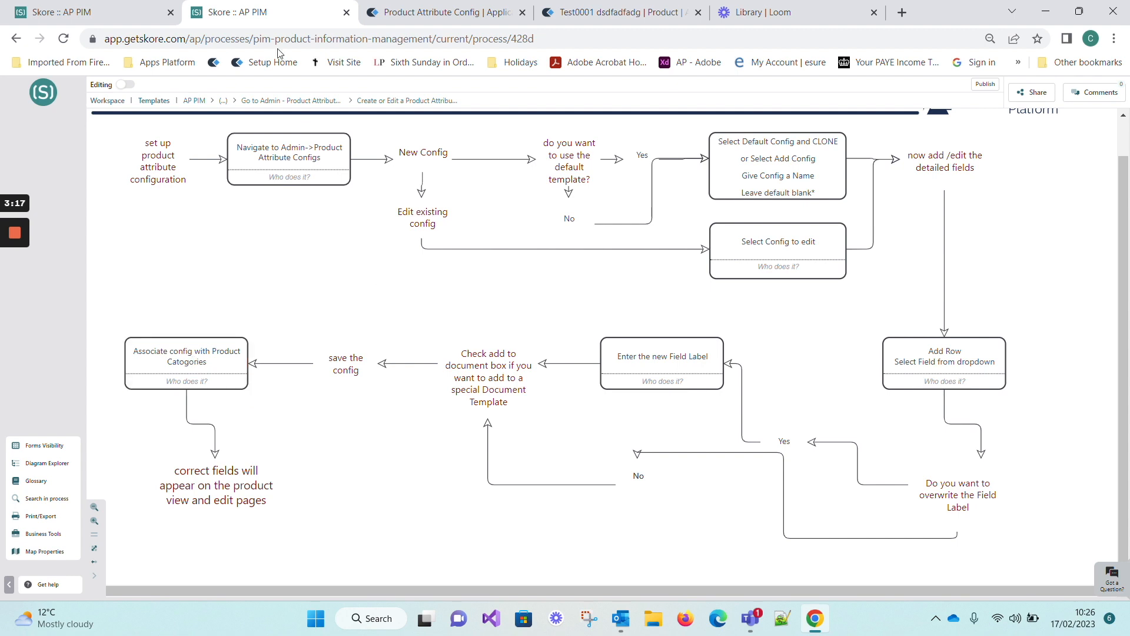
left_click(444, 18)
mouse_move(23, 257)
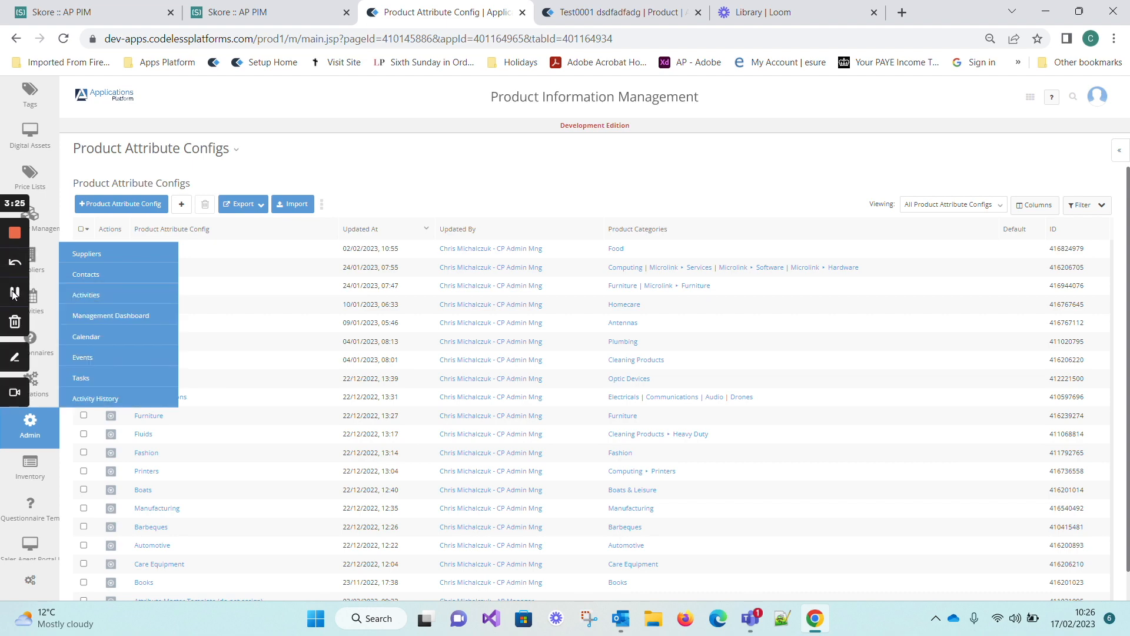
- Search the product categories for "test" and select the Test category
key("ctrl+Tab")
mouse_move(44, 220)
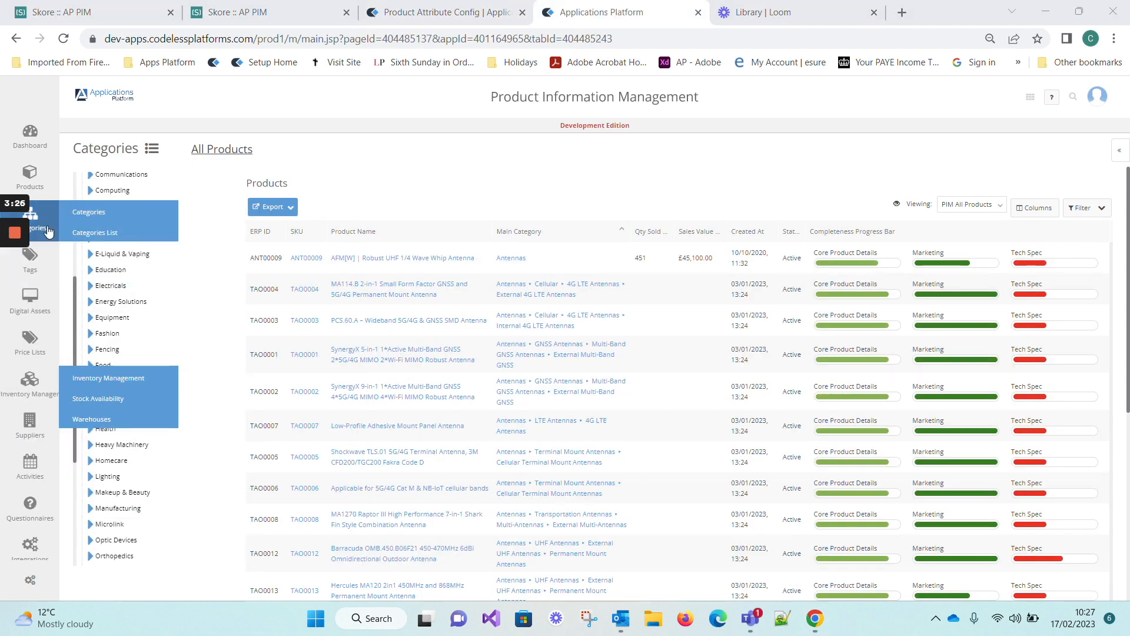
left_click(89, 221)
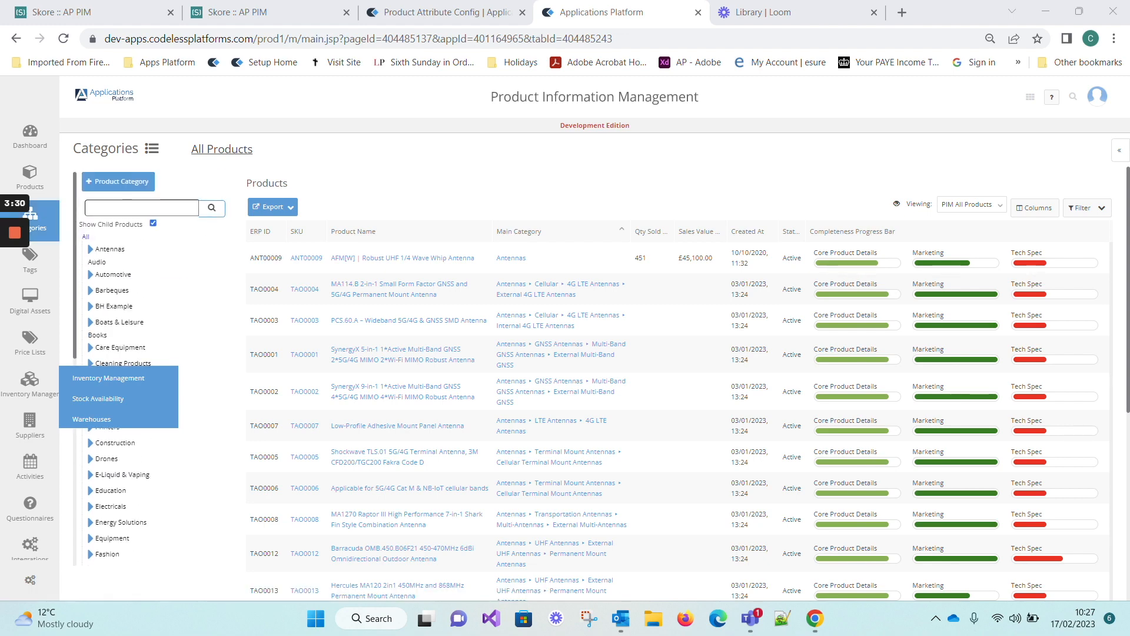
left_click(141, 208)
type("test")
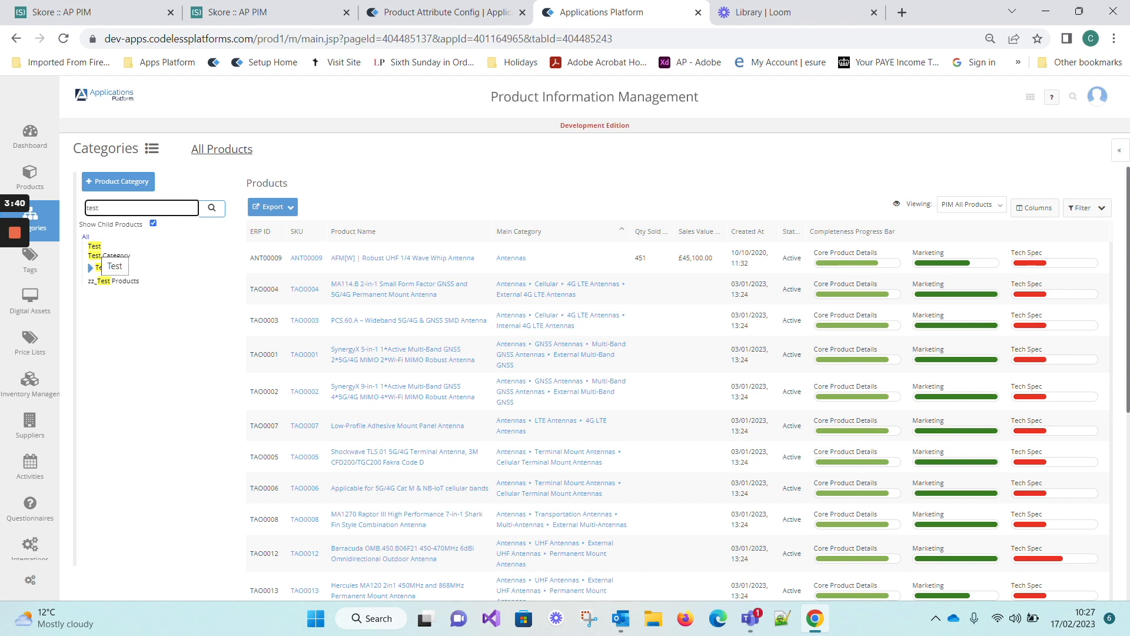
left_click(100, 247)
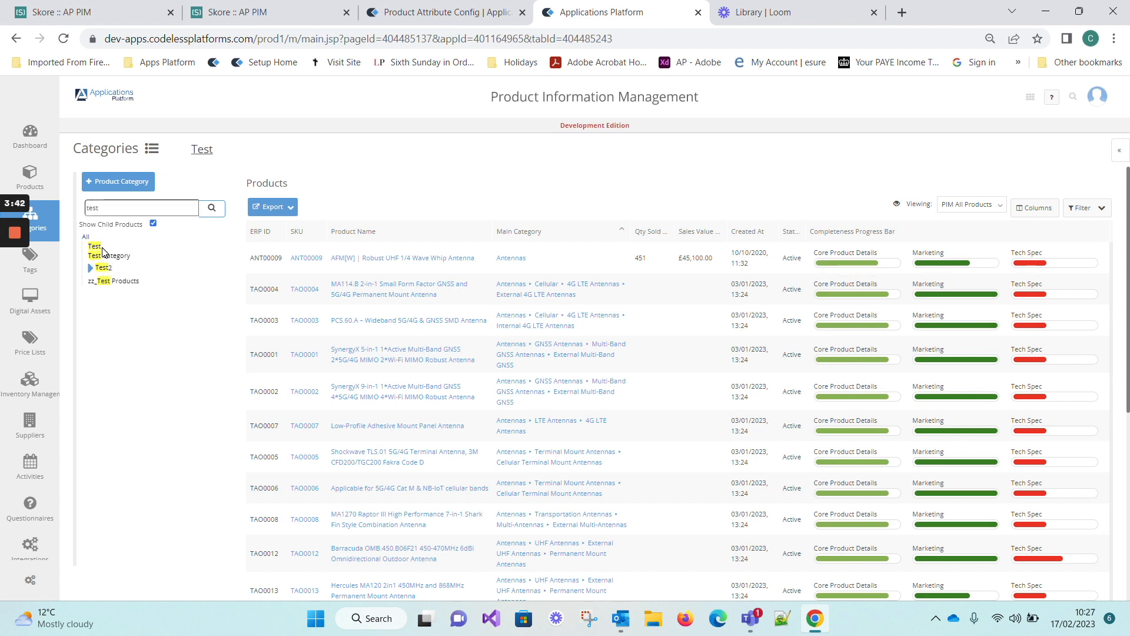
- Open product Test0001 and examine the Bullet Point 1 to 5 fields among its product features
left_click(310, 273)
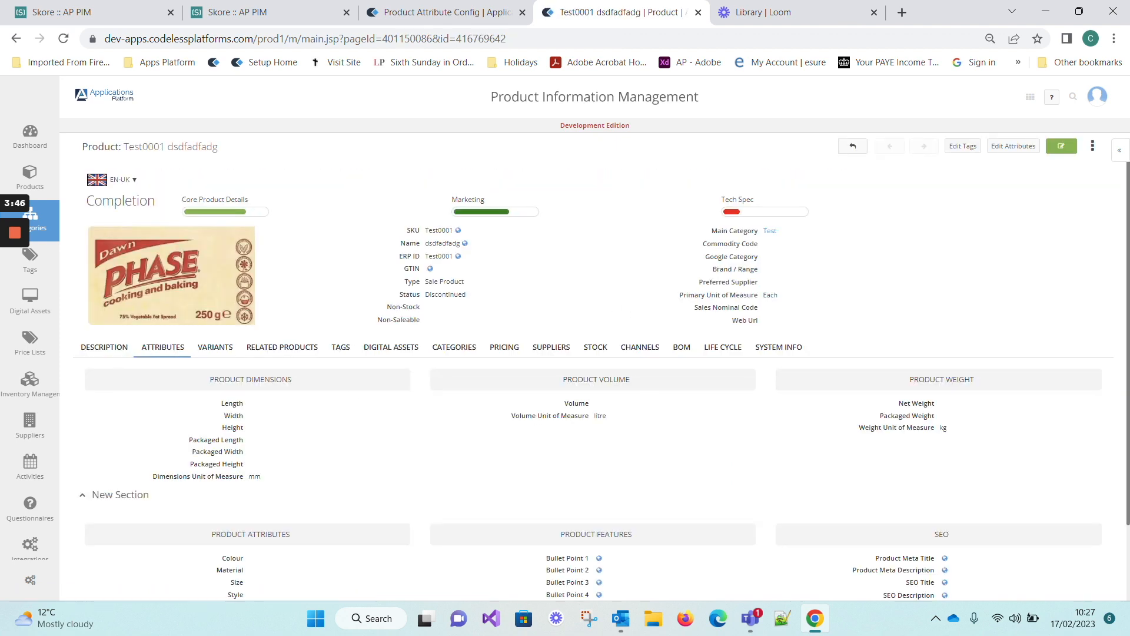
scroll(412, 448, "down", 2)
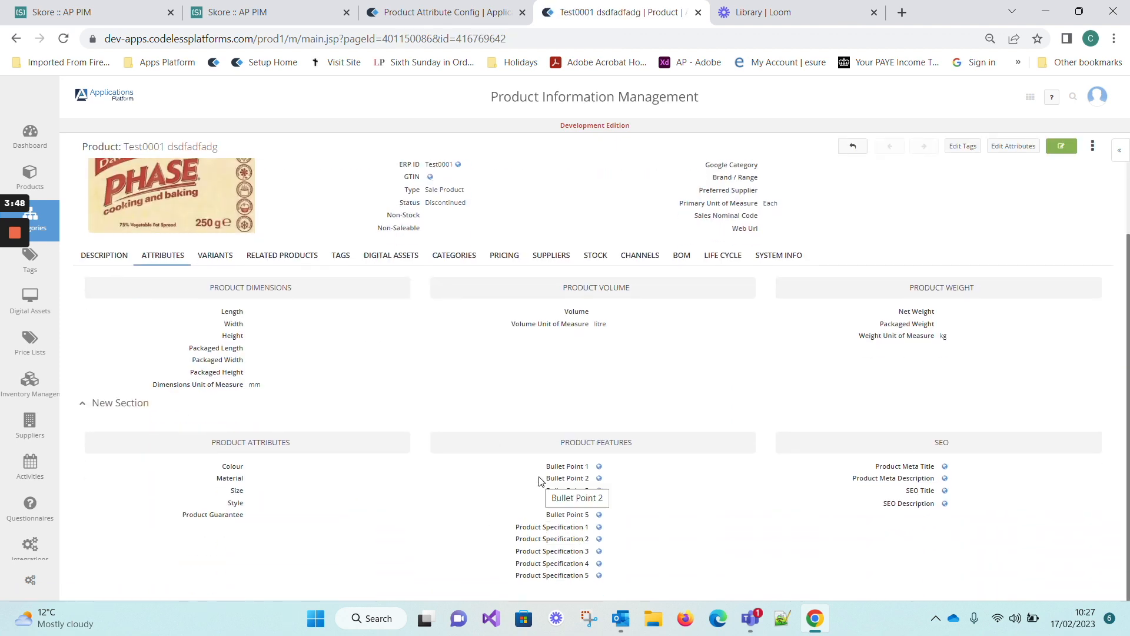
left_click_drag(539, 469, 601, 524)
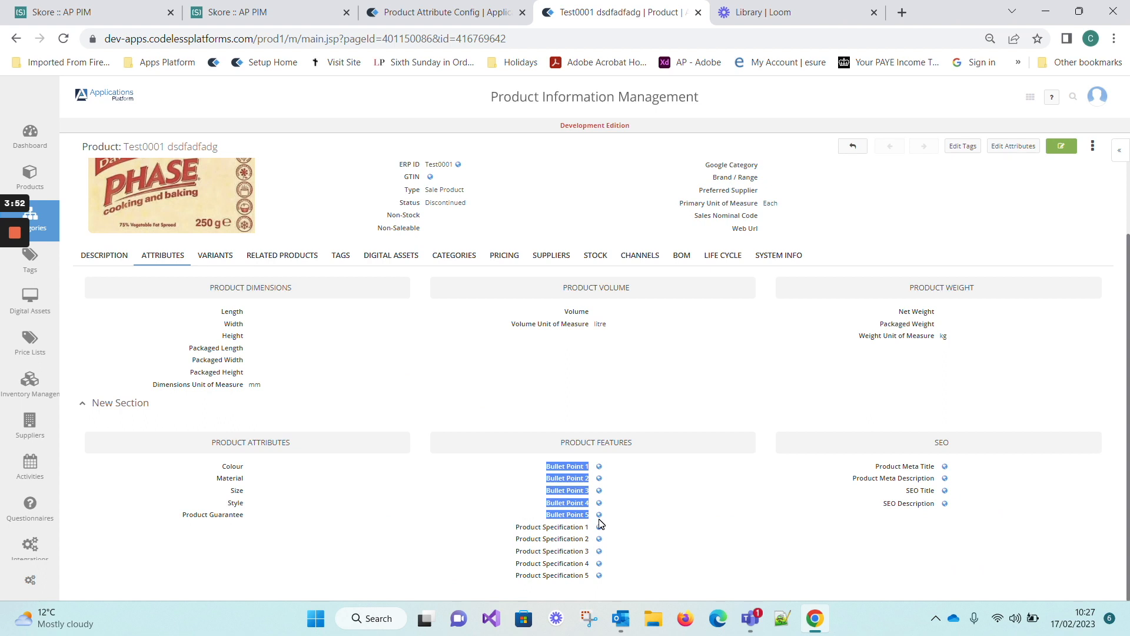
- Go to the Product Attribute Configs list in the Admin area
mouse_move(24, 471)
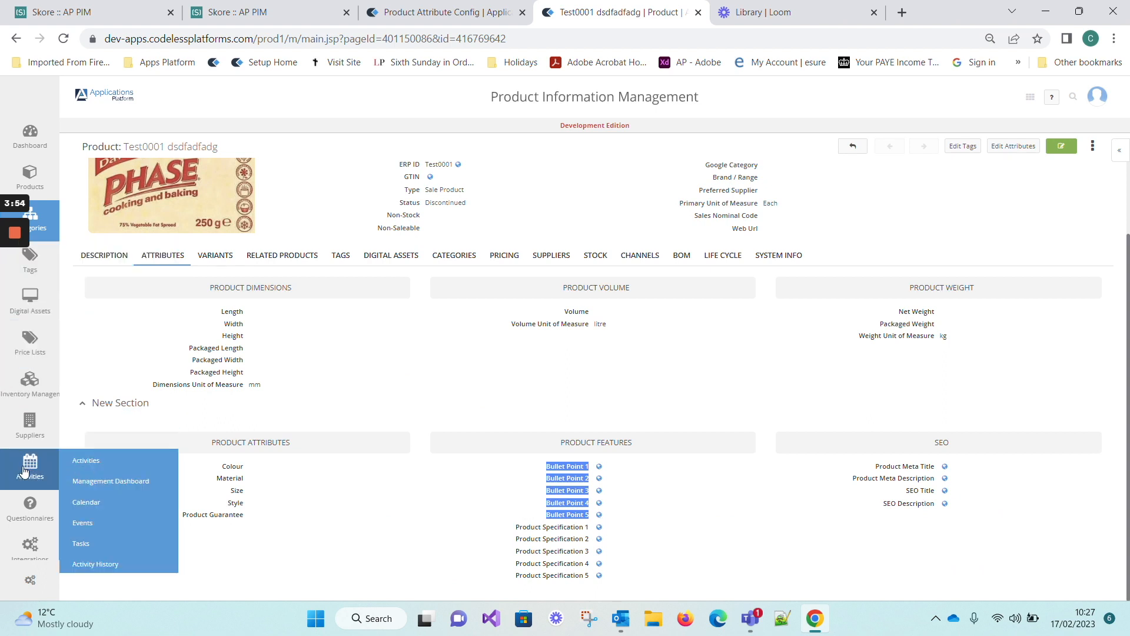
scroll(35, 495, "down", 4)
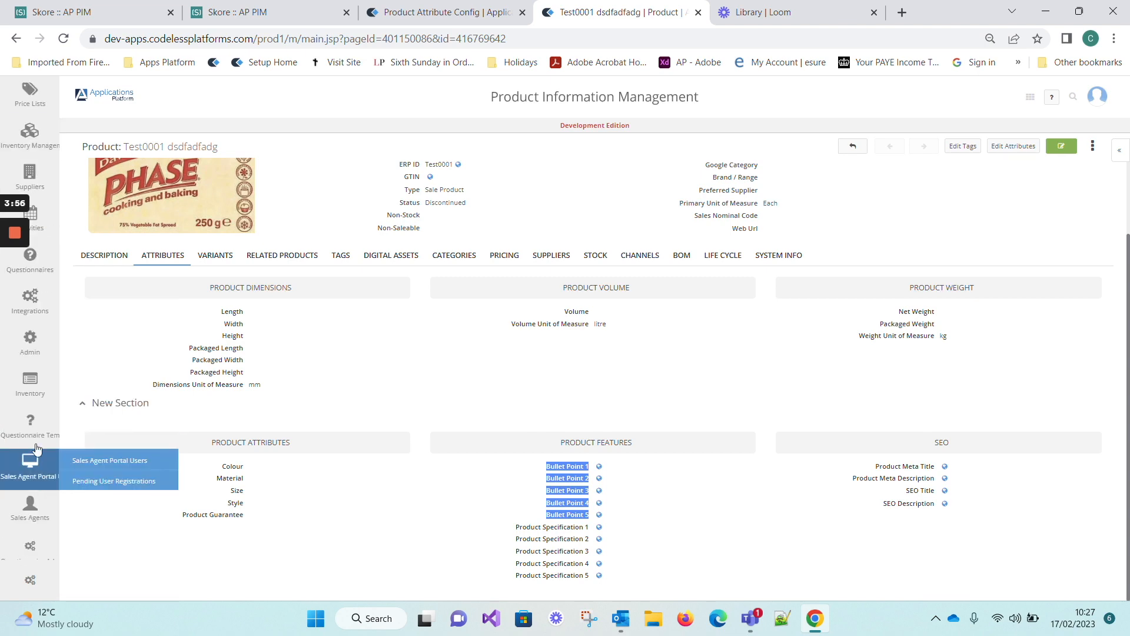
mouse_move(31, 345)
left_click(109, 383)
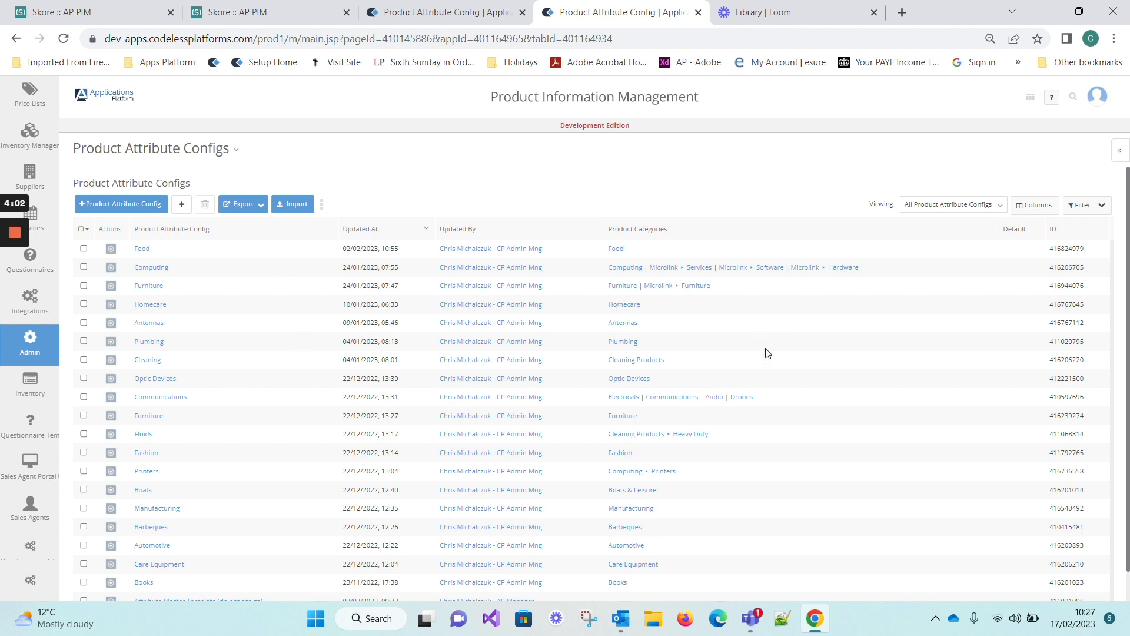
- Open the Attribute Master Template (do not assign) config, examine its fields and Clone option, and return to the configs list
scroll(867, 480, "down", 1)
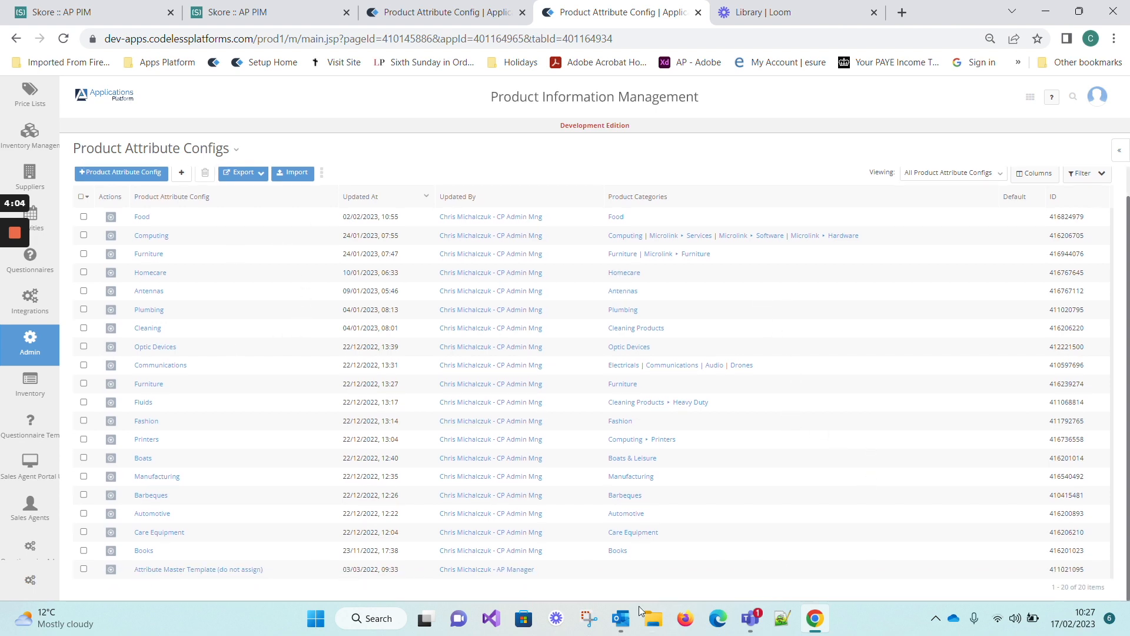
left_click(196, 571)
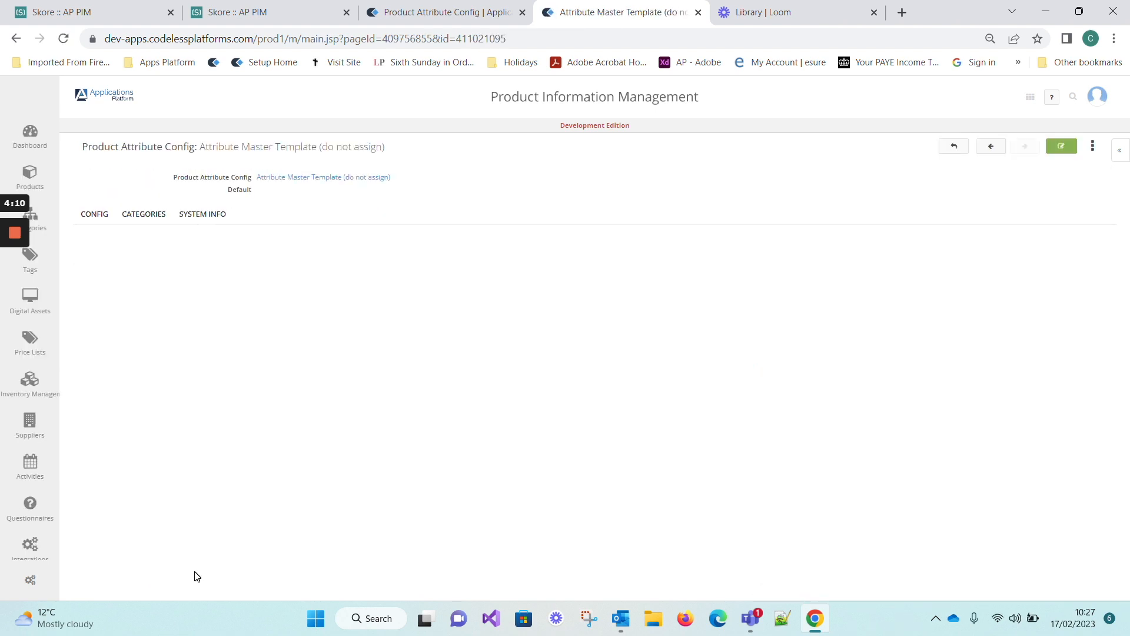
left_click(1094, 149)
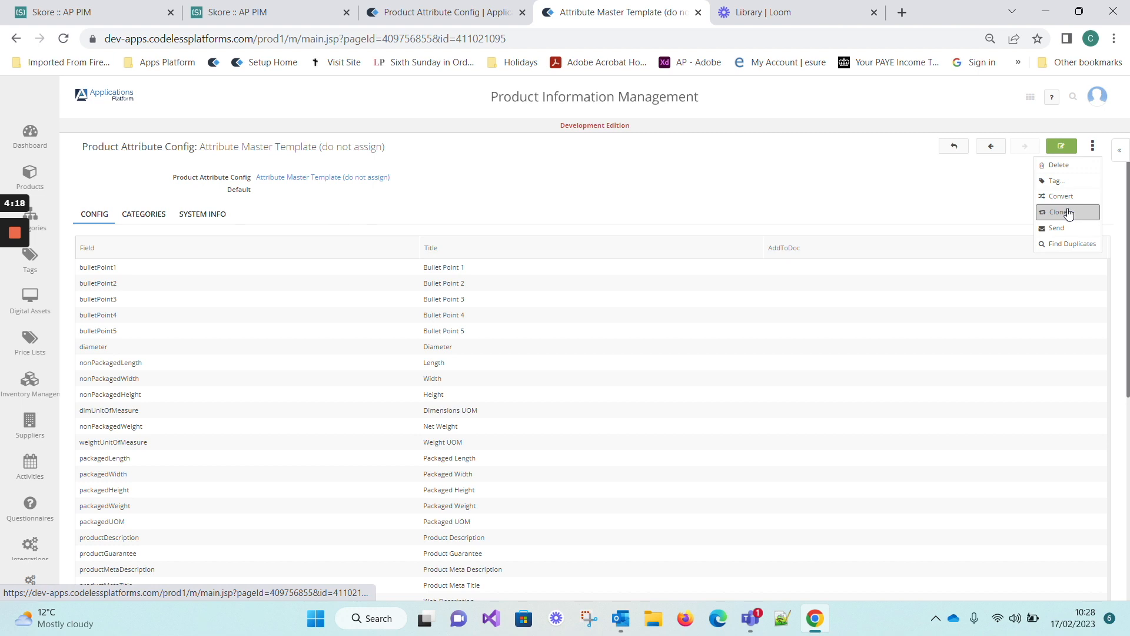
left_click(955, 146)
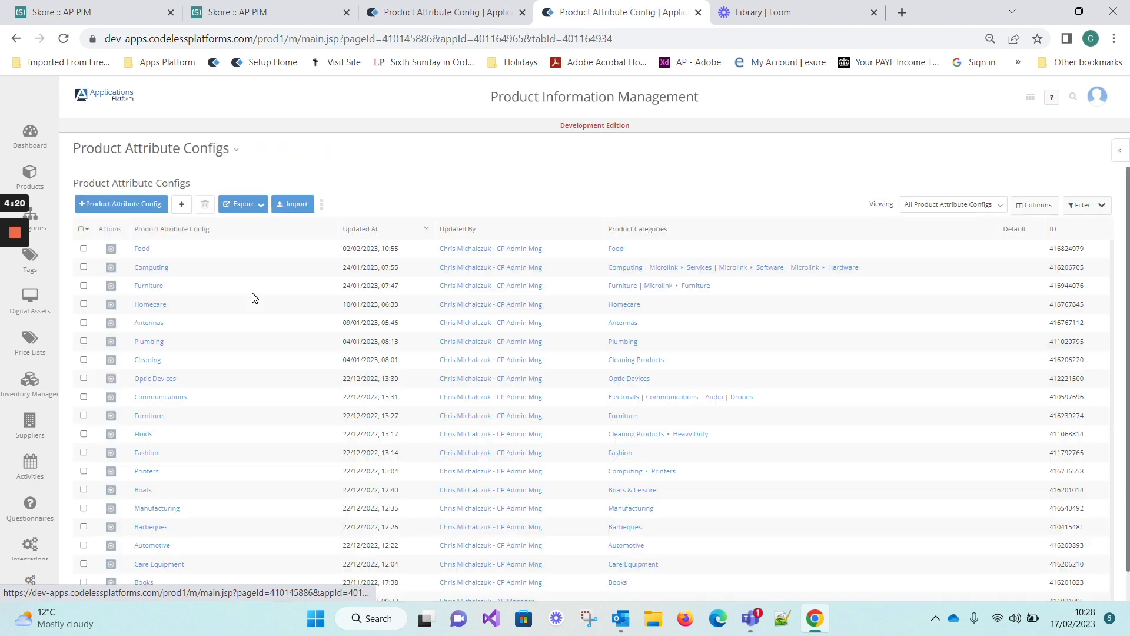
- Start a new product attribute config named Test and add a row for the Bullet Point 1 field
left_click(128, 209)
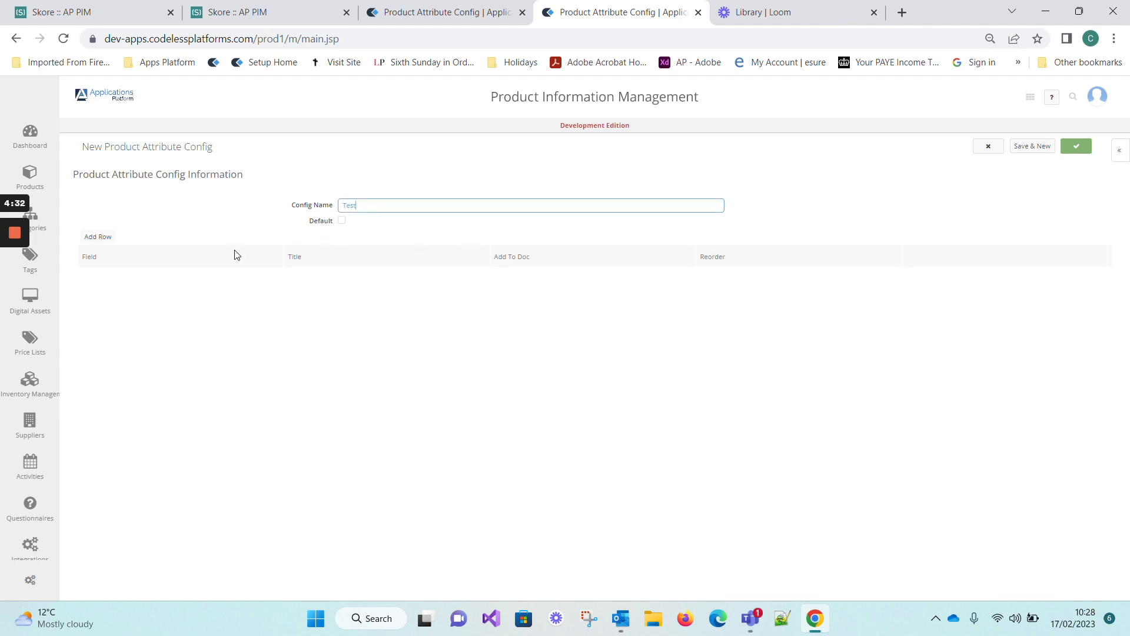
left_click(98, 238)
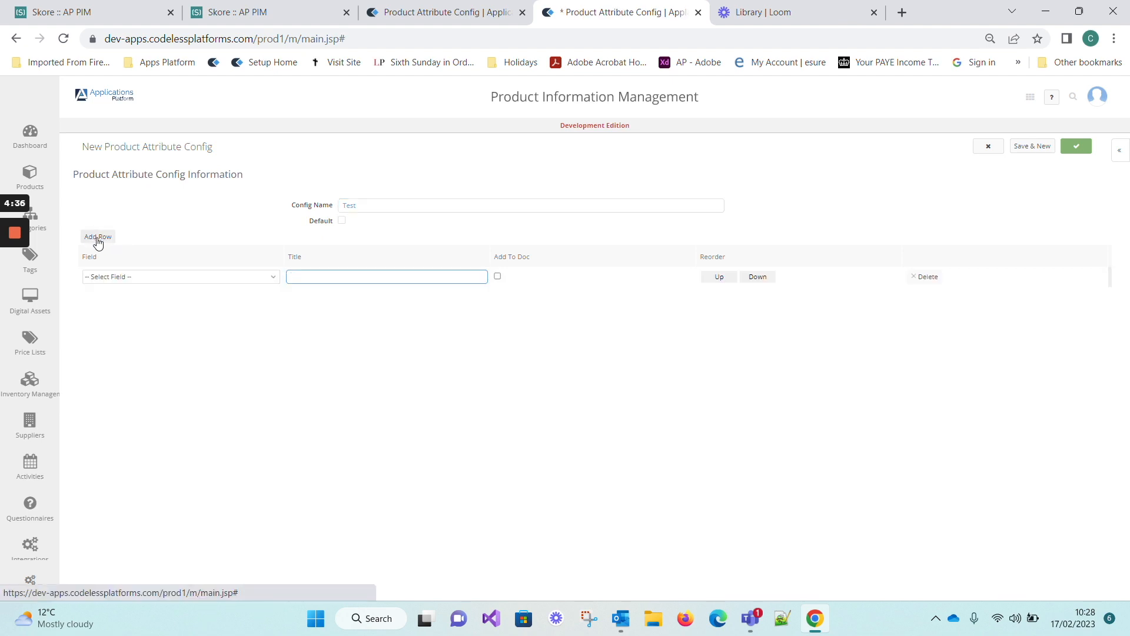
left_click(174, 278)
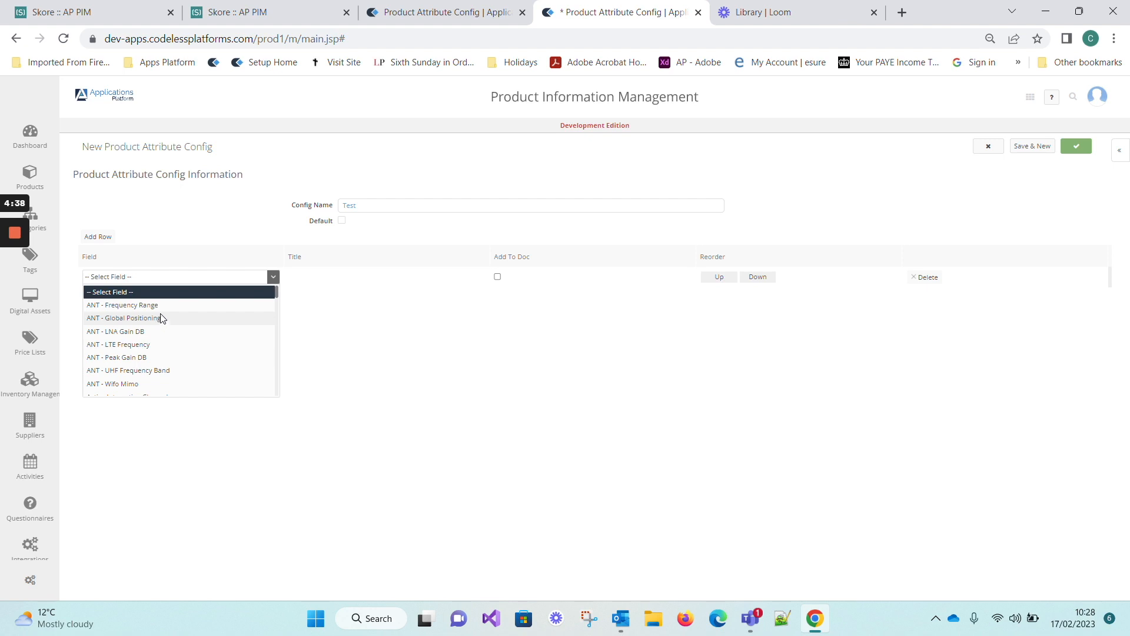
key("b")
scroll(146, 368, "down", 5)
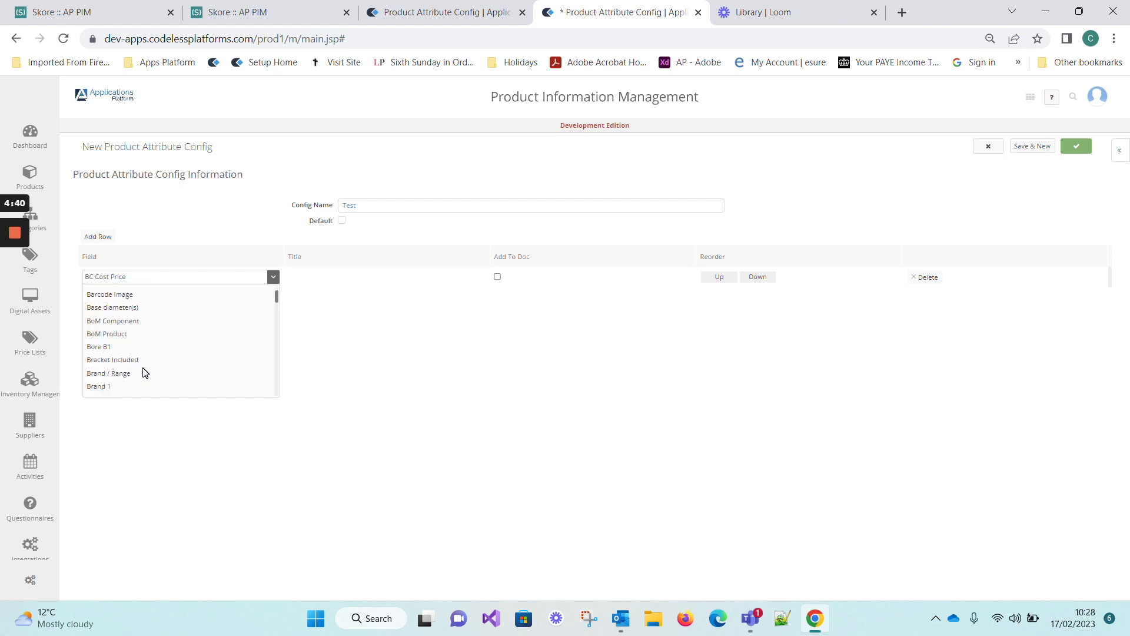
left_click(103, 327)
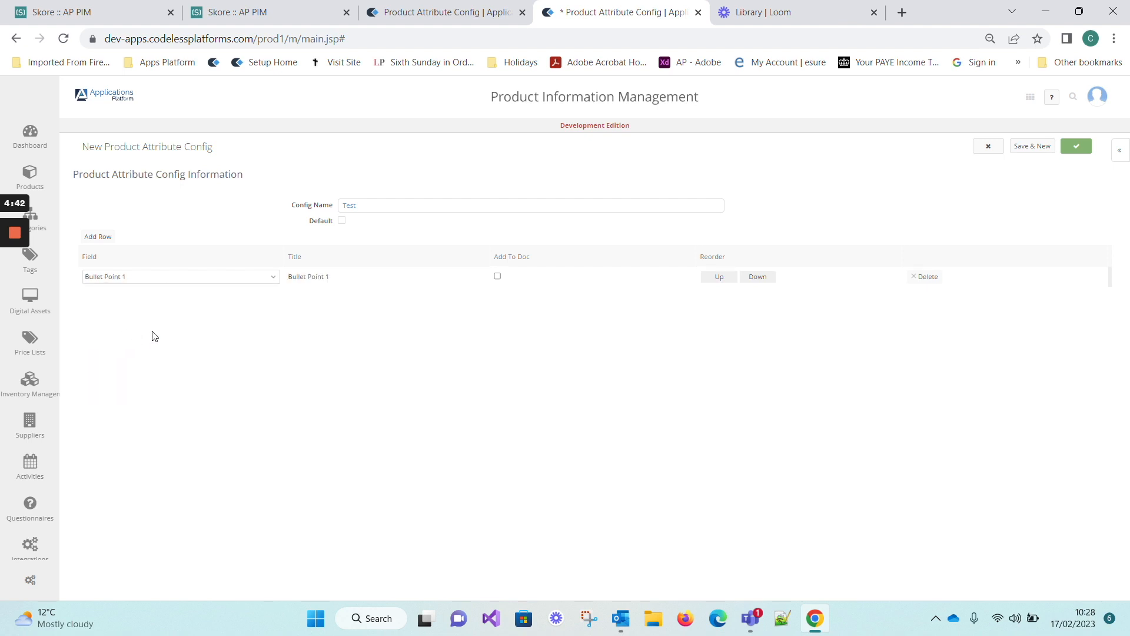
- Set the title of the Bullet Point 1 row to "Feature 1"
left_click(373, 283)
left_click_drag(372, 280, 249, 283)
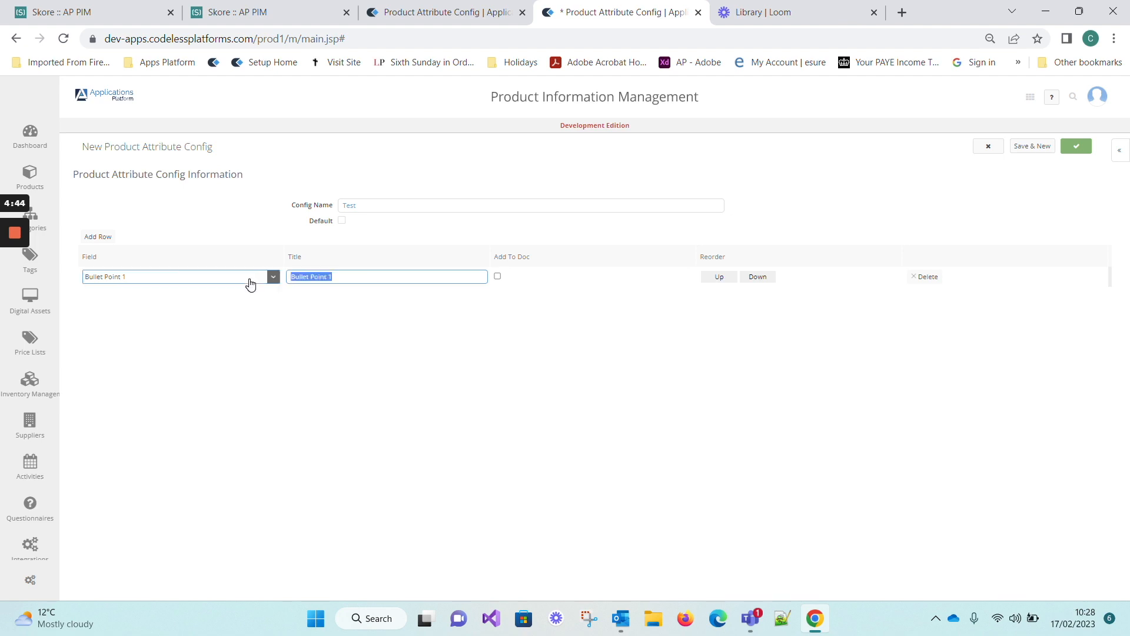
type("Feature")
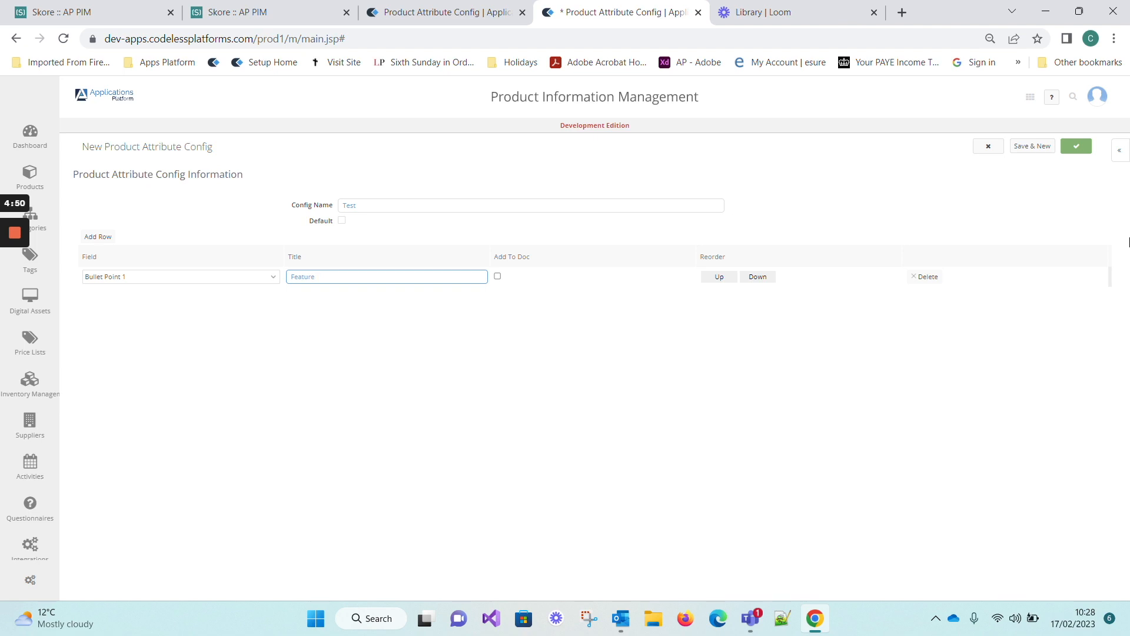
type("1")
- Add a row for the Bullet Point 2 field with the title "Feature 2"
left_click(98, 237)
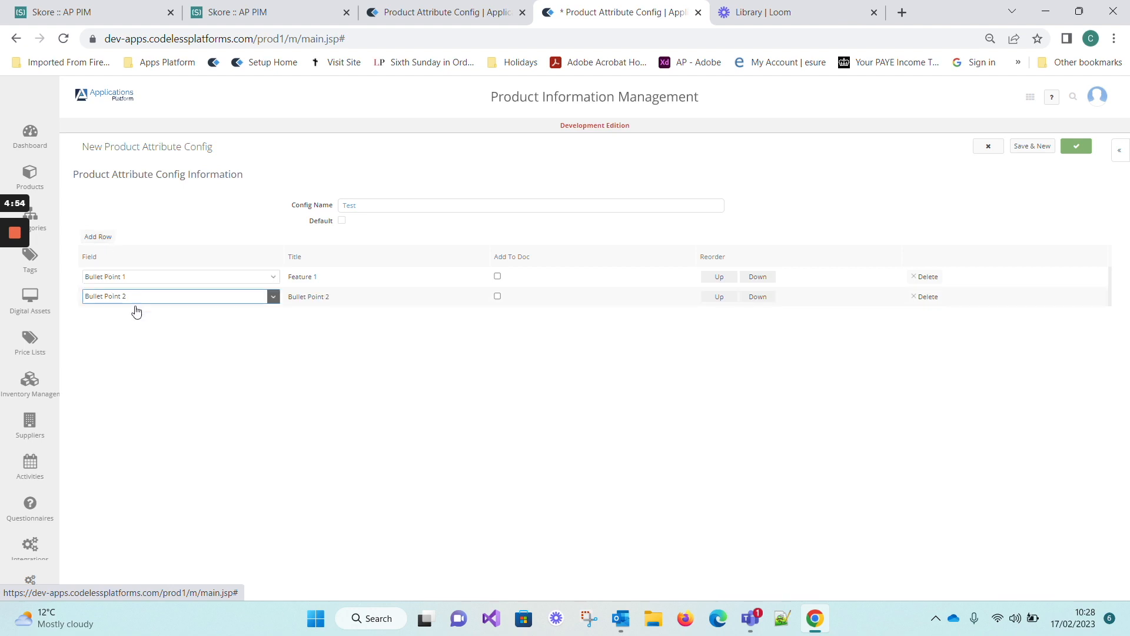
key("Tab")
type("F")
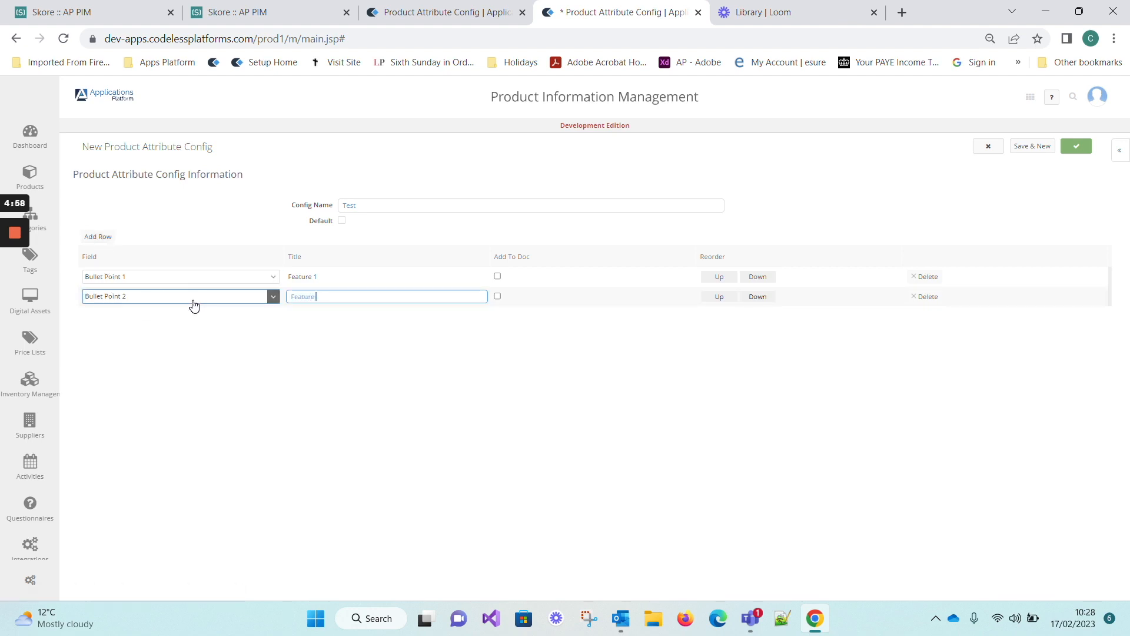
type("eature 2")
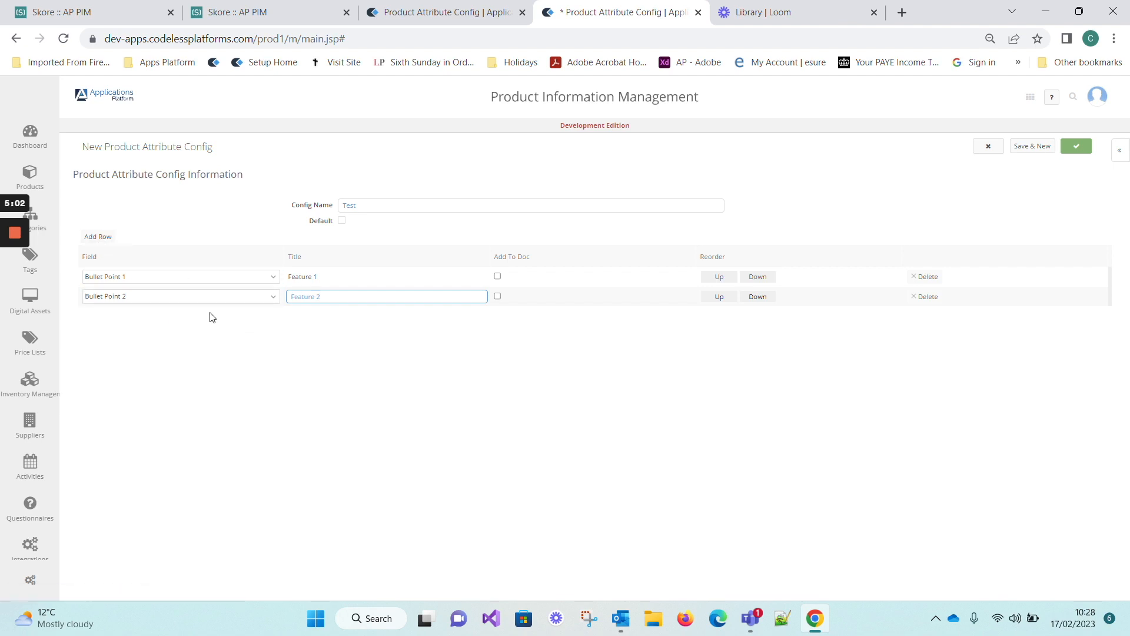
- Add a row for the Bullet Point 3 field with the title "Feature 3"
left_click(94, 236)
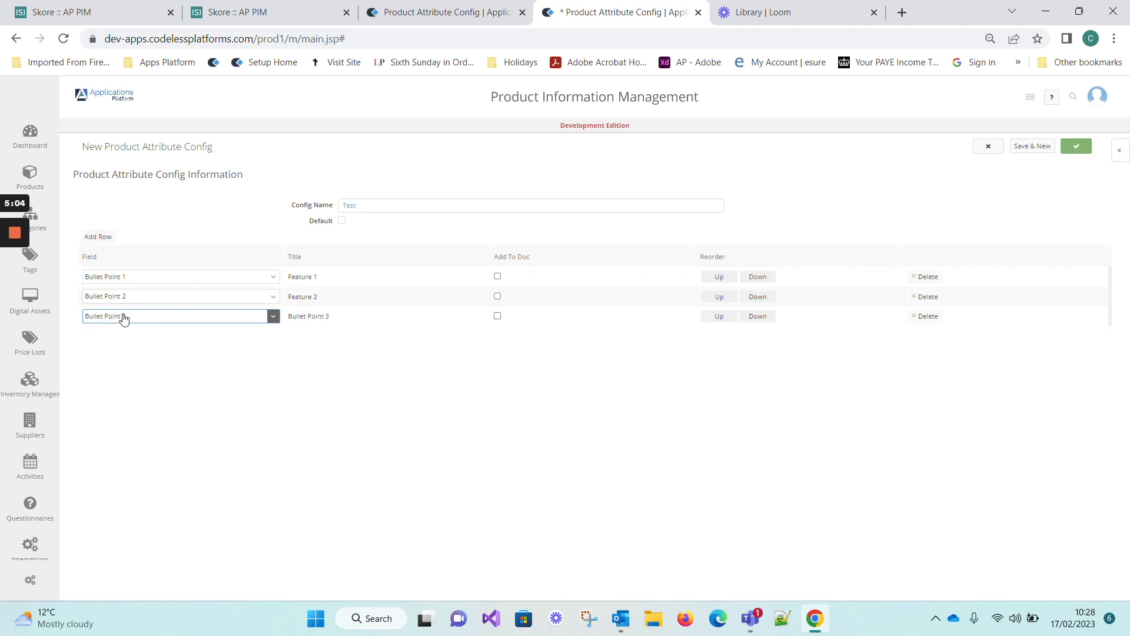
left_click(392, 317)
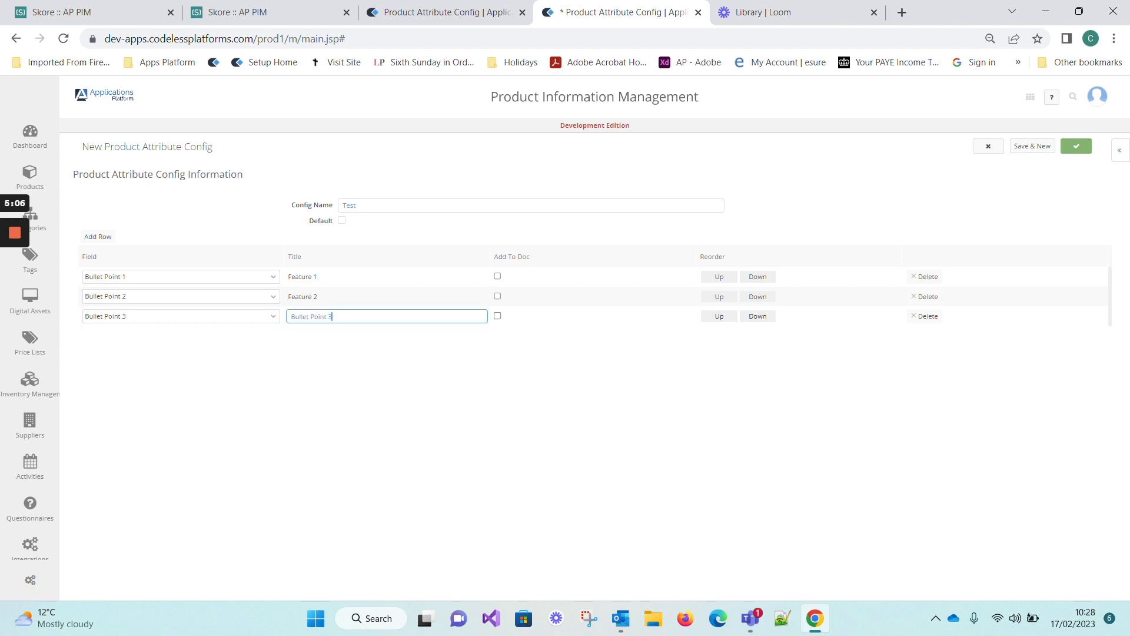
key("BackSpace")
key("BackSpace")
key("BackSpace")
key("BackSpace")
key("BackSpace")
key("BackSpace")
- Add a row for the Bullet Point 4 field with the title "Feature 4" and save the config
left_click(94, 236)
left_click(334, 337)
left_click_drag(335, 337, 136, 333)
type("F")
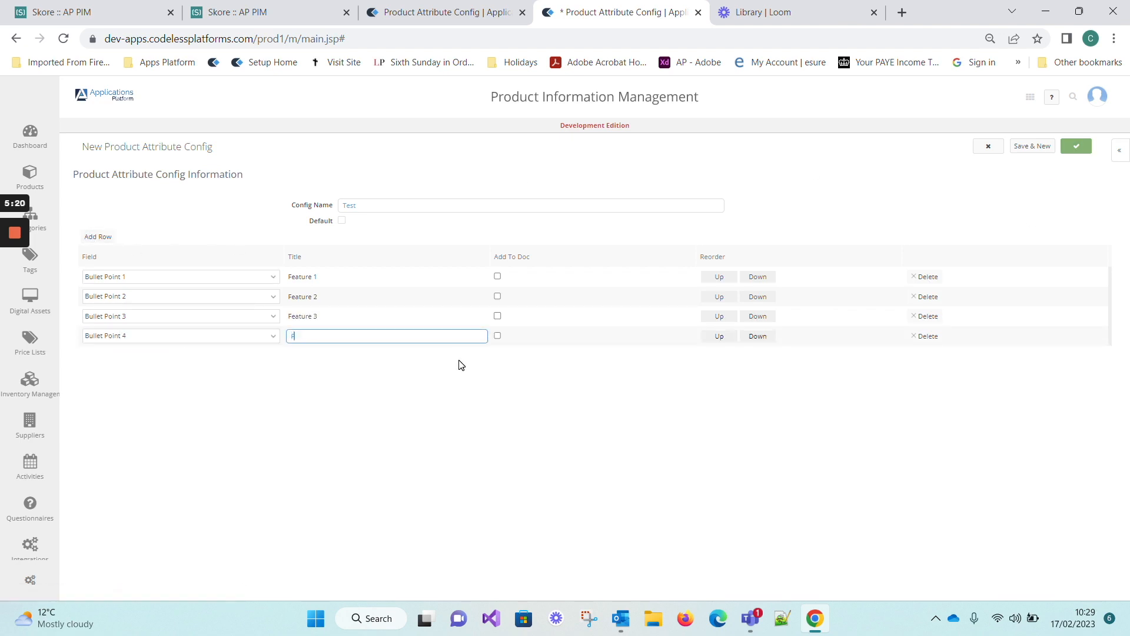
type("eature 4")
left_click(1076, 146)
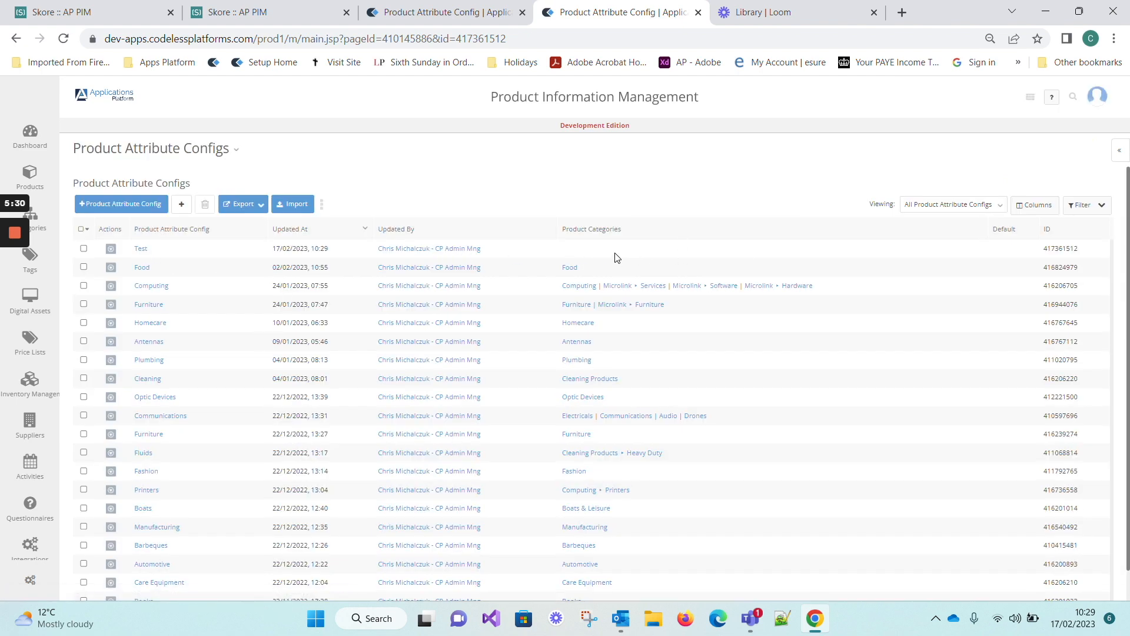
- Open the Test config from the list and bring up its field rows for editing
left_click(141, 250)
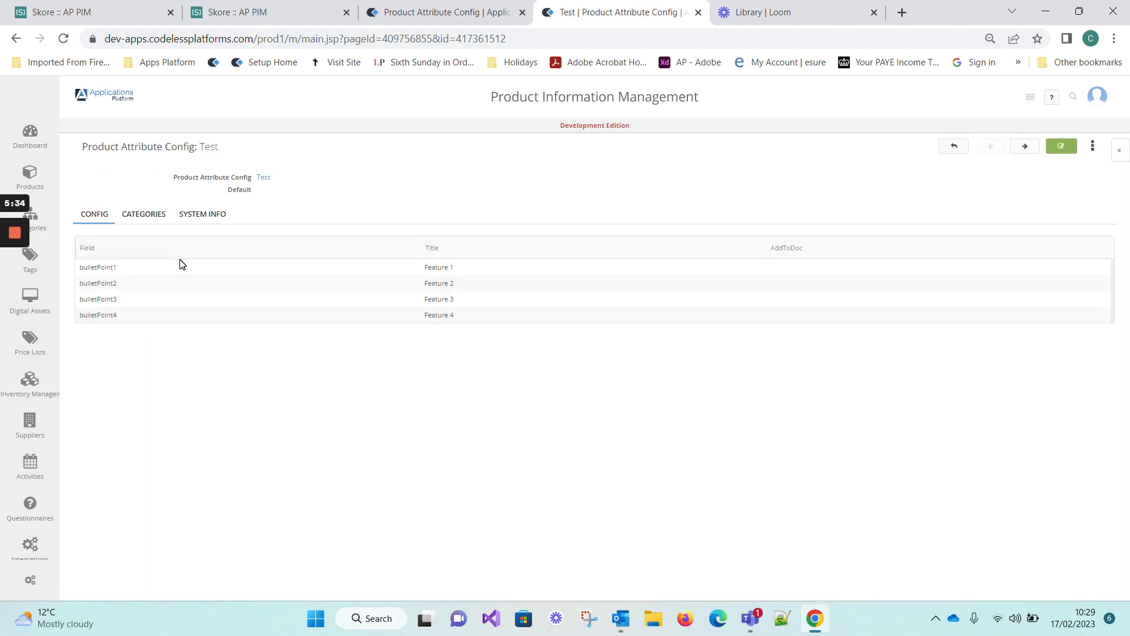
left_click(1061, 146)
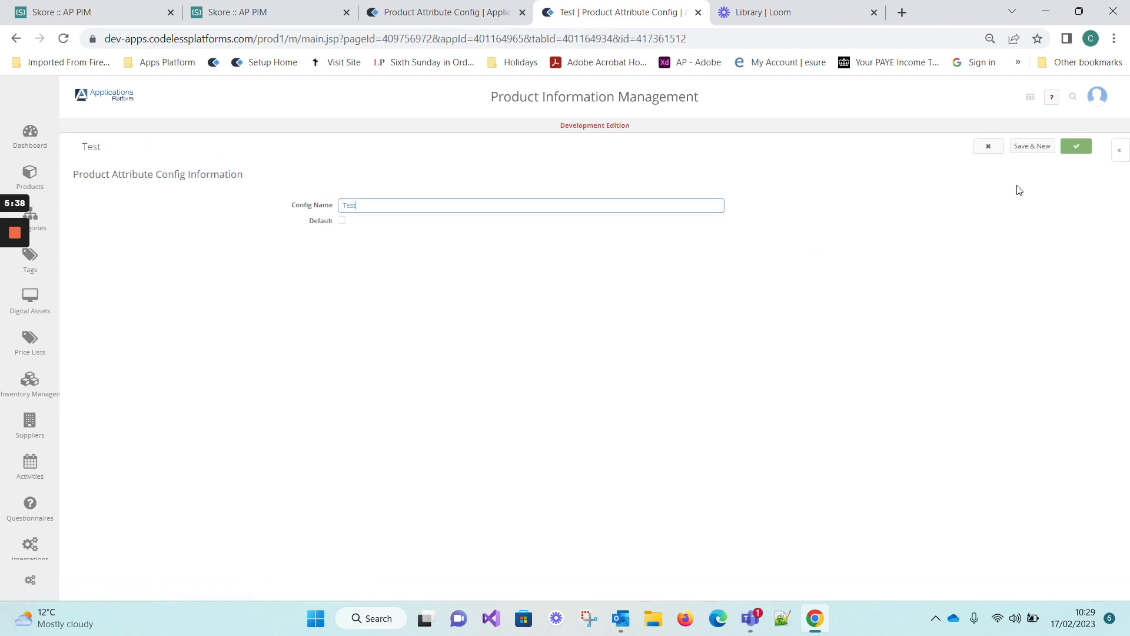
left_click(1076, 146)
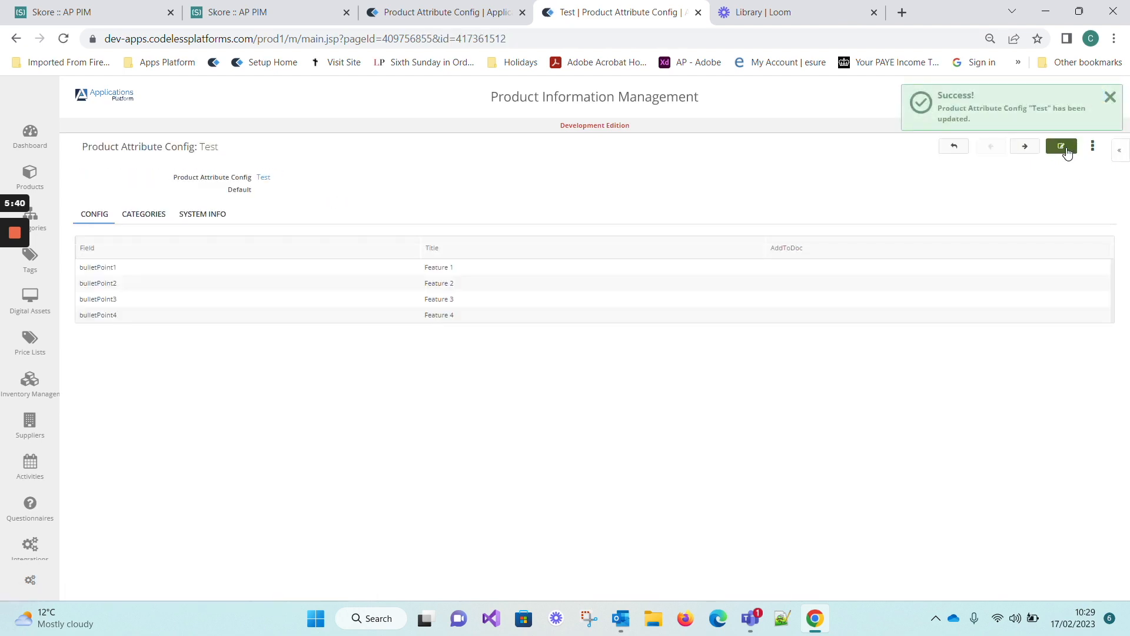
left_click(1062, 146)
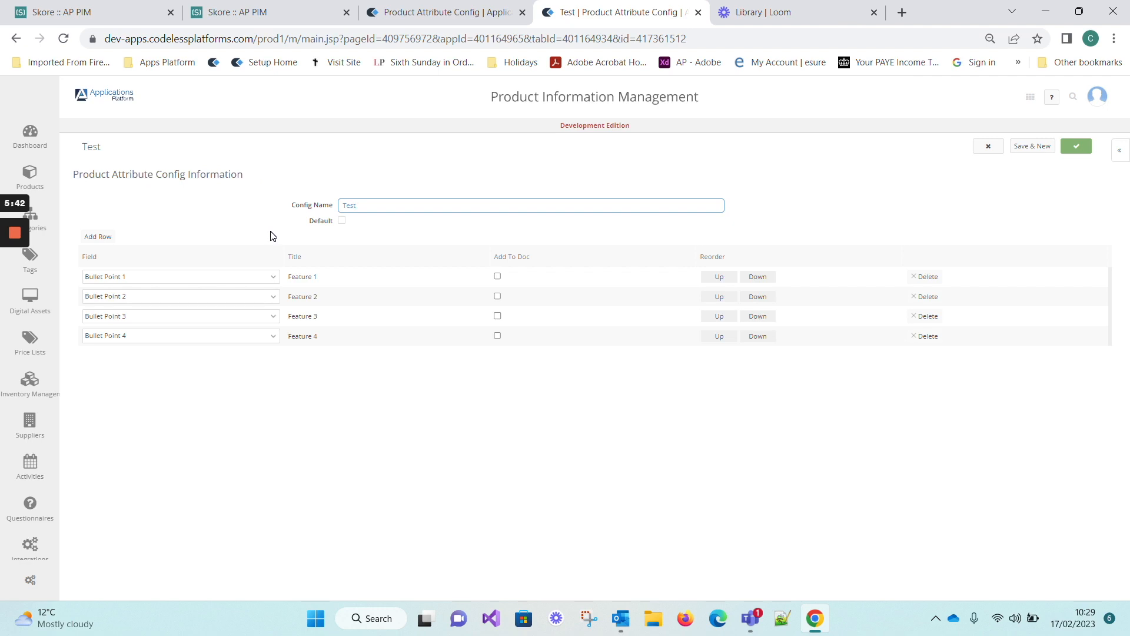
- Add a row for the Bullet Point 5 field with the title "Feature 5"
left_click(99, 236)
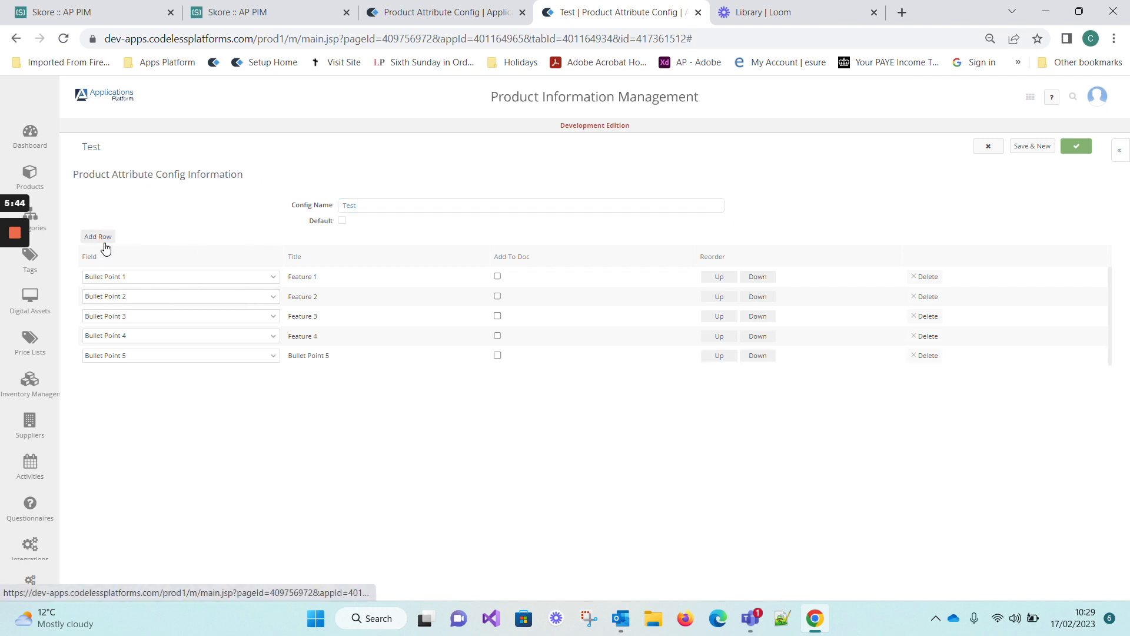
left_click(339, 357)
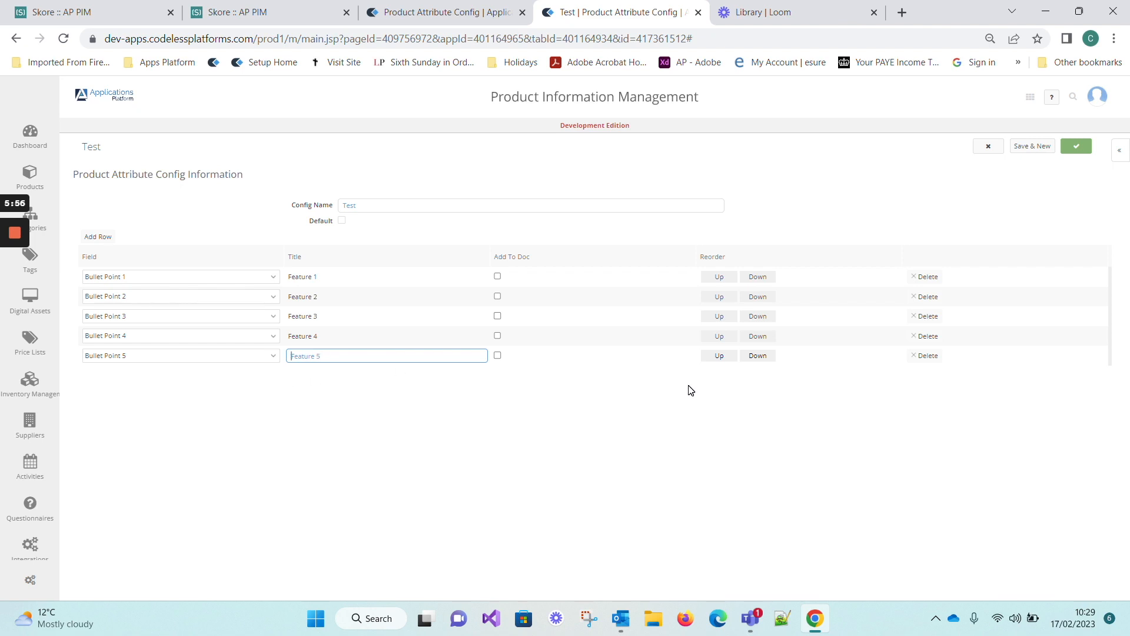
left_click(497, 297)
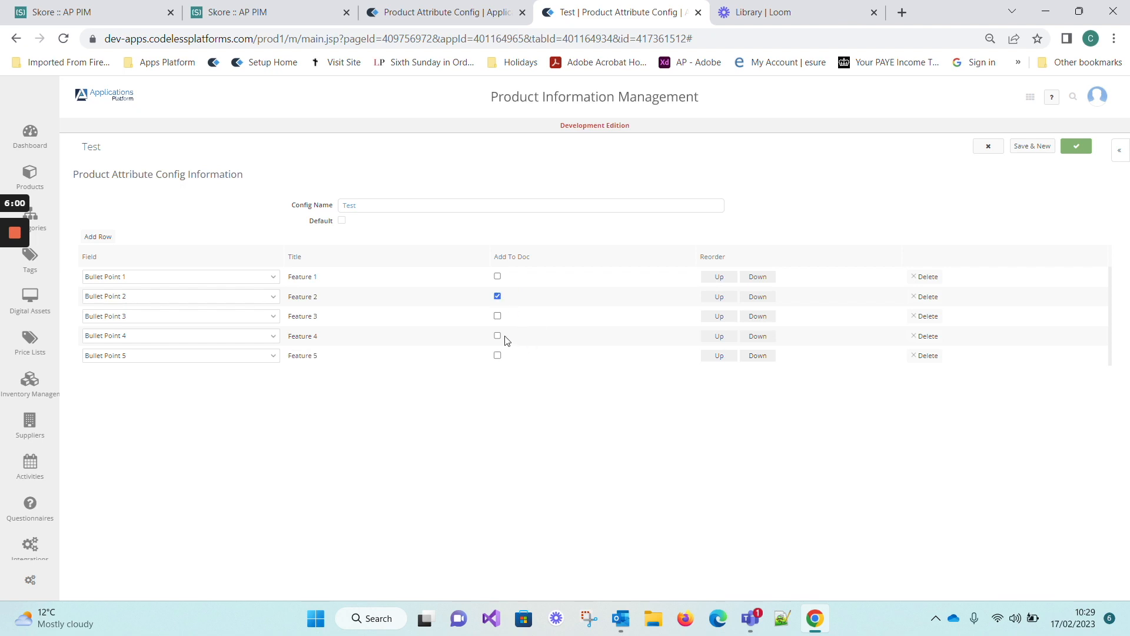
left_click(498, 336)
left_click(498, 298)
left_click(499, 337)
left_click(342, 222)
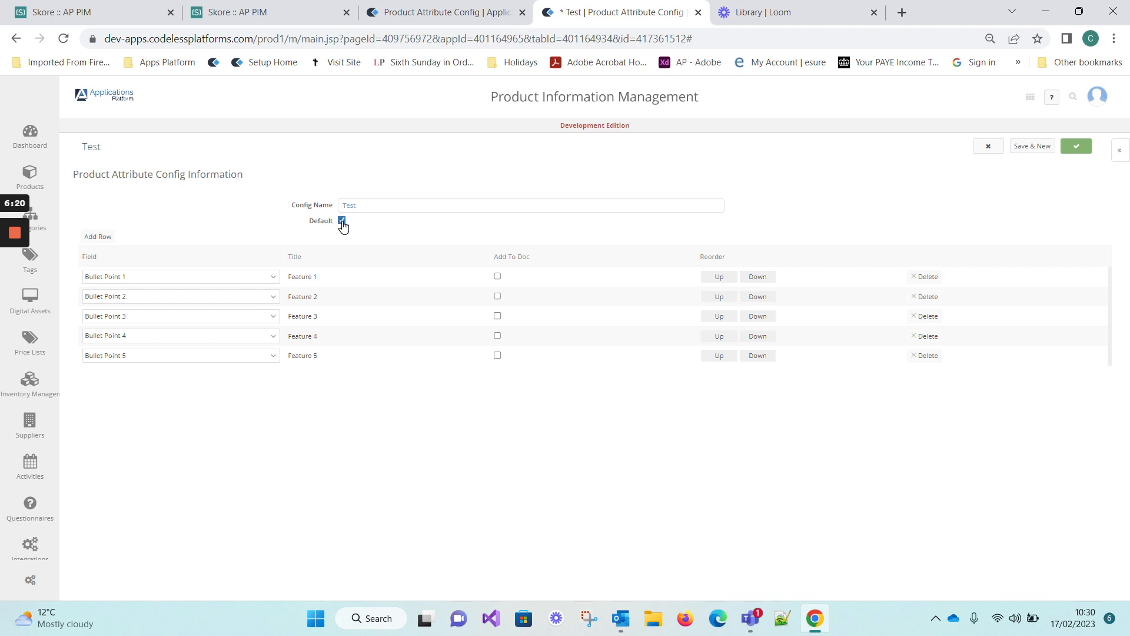
left_click(341, 222)
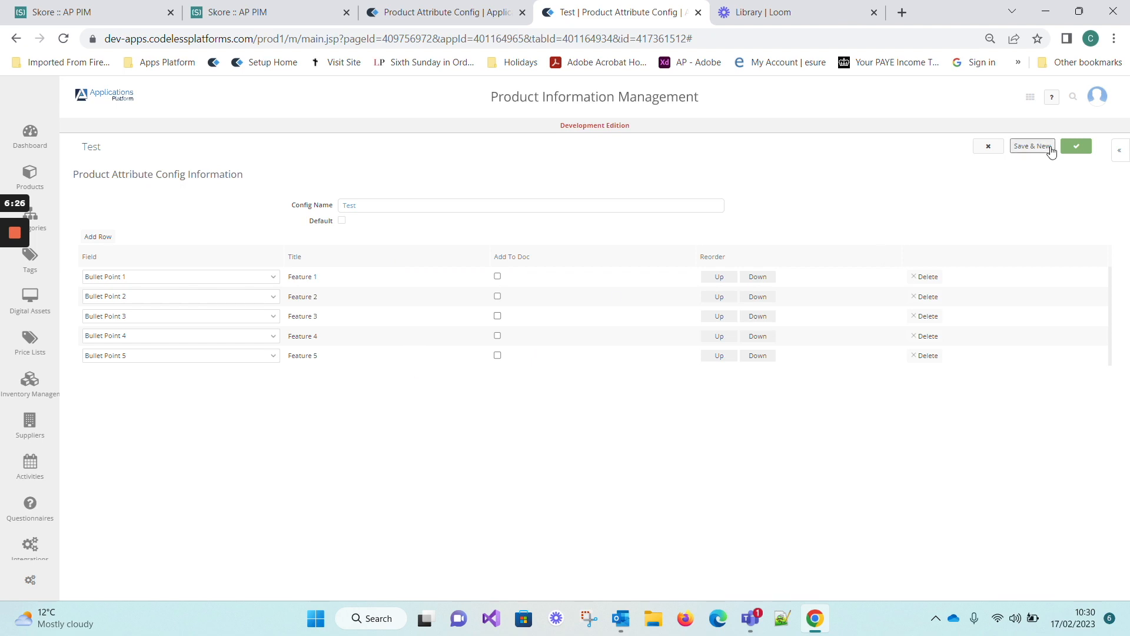
- Save the config and attach the Test product category to it, searching the categories for "Test"
left_click(1084, 150)
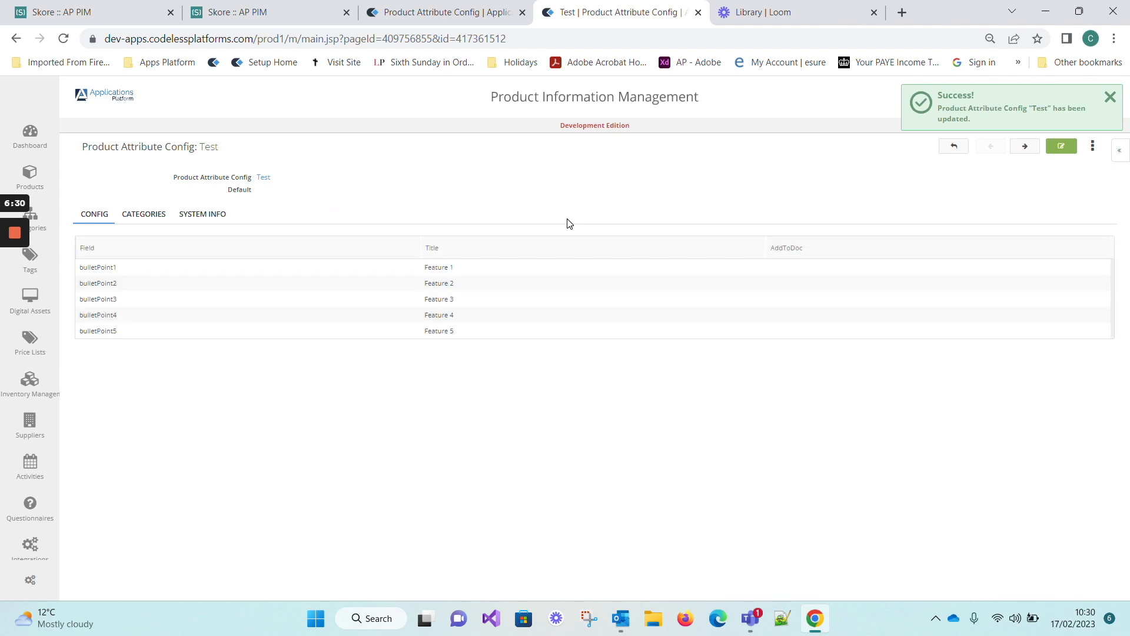
left_click(153, 218)
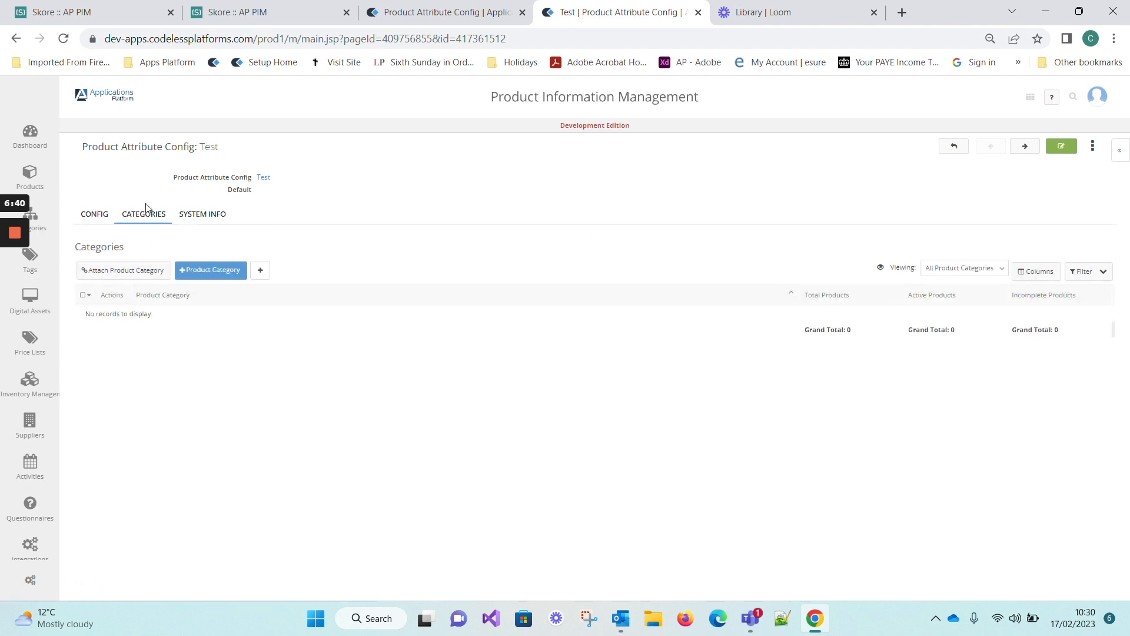
left_click(128, 272)
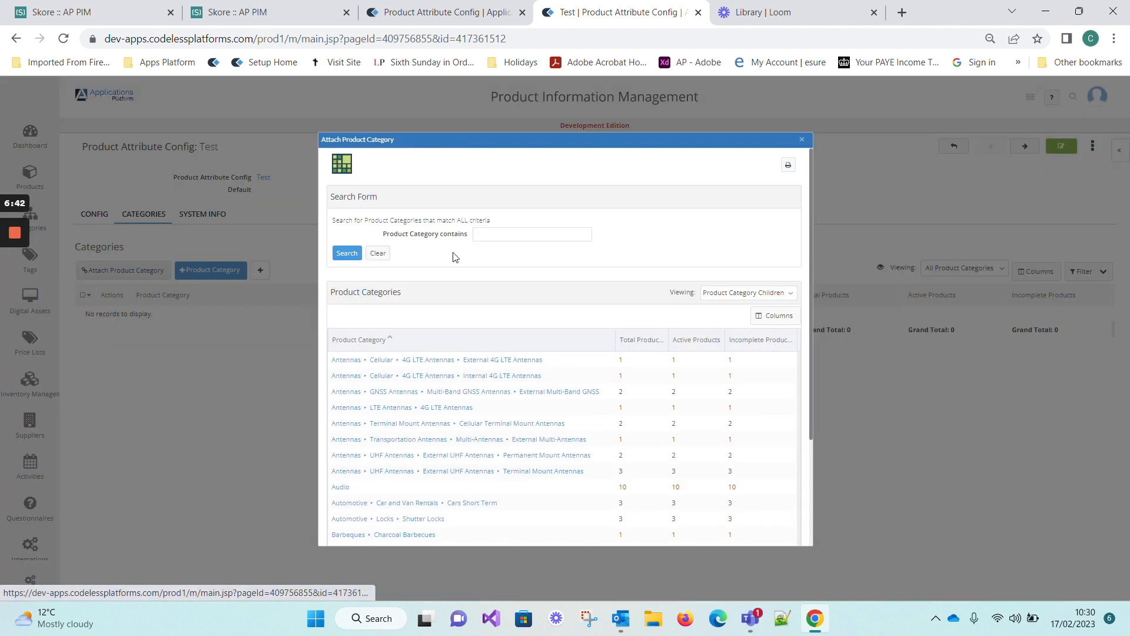
left_click(551, 234)
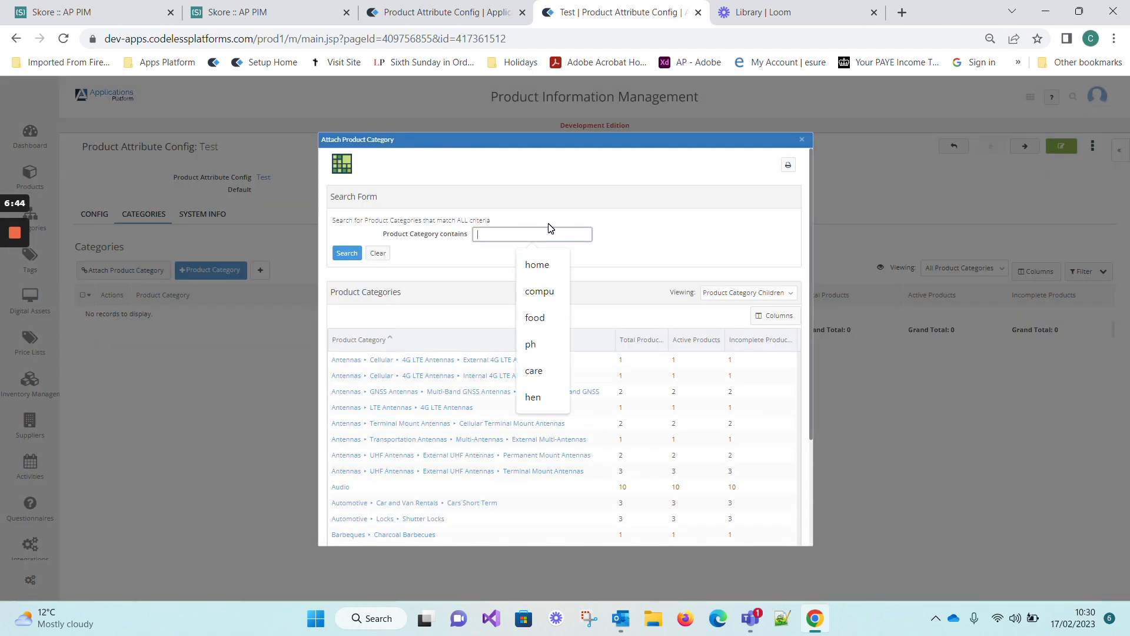
type("Test")
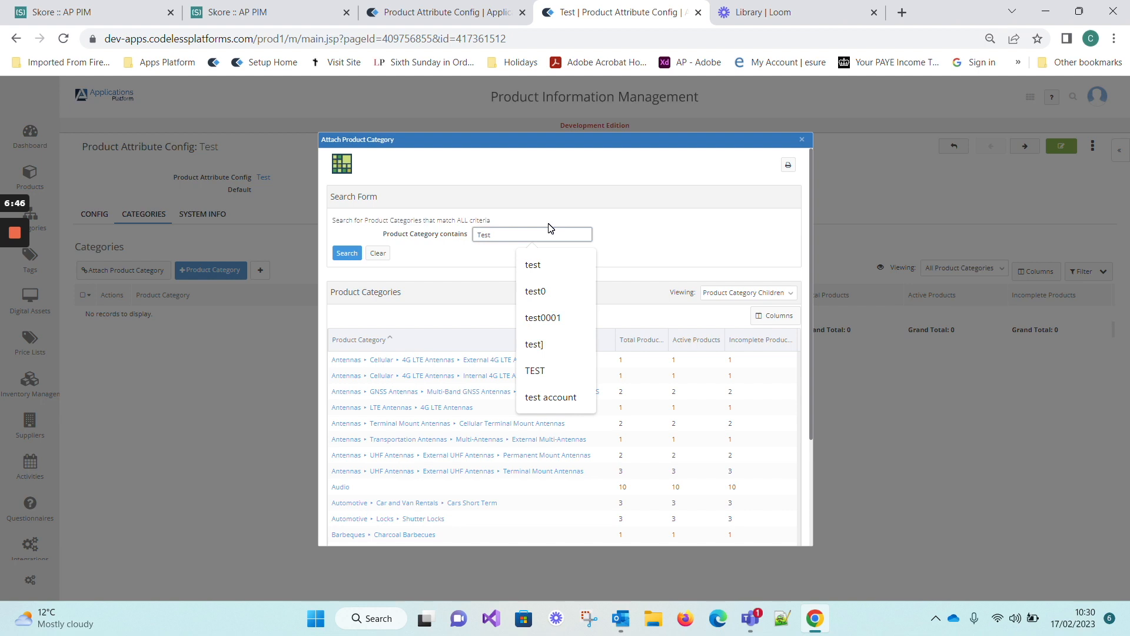
left_click(346, 253)
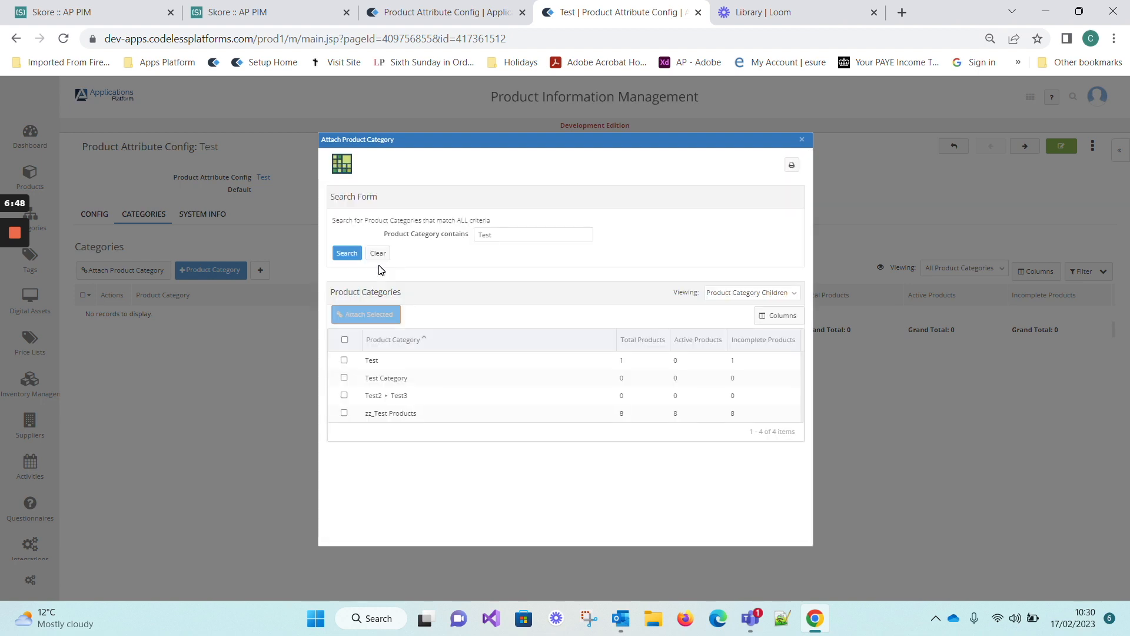
left_click(345, 395)
left_click(346, 397)
left_click(345, 361)
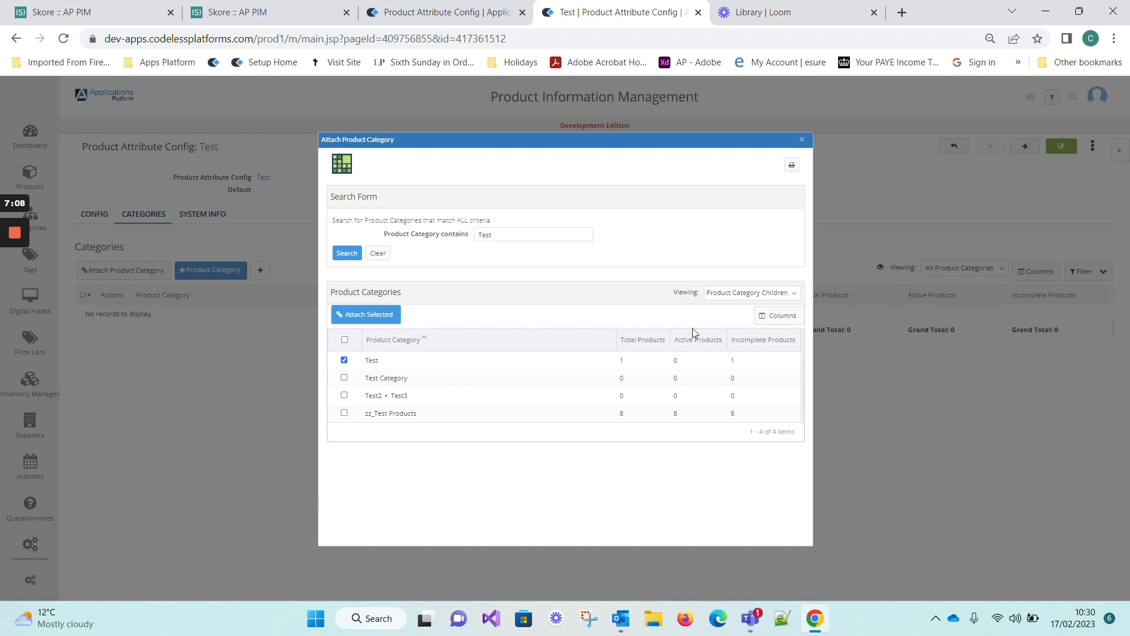
left_click(366, 314)
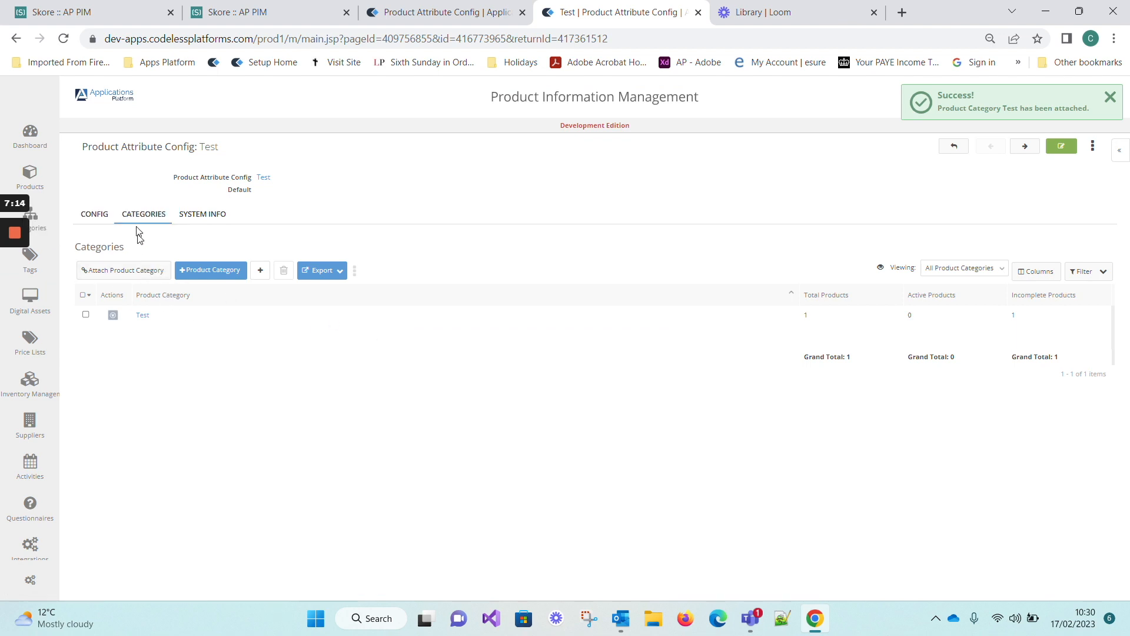
- Review the config's field rows, attached categories and system information
left_click(87, 219)
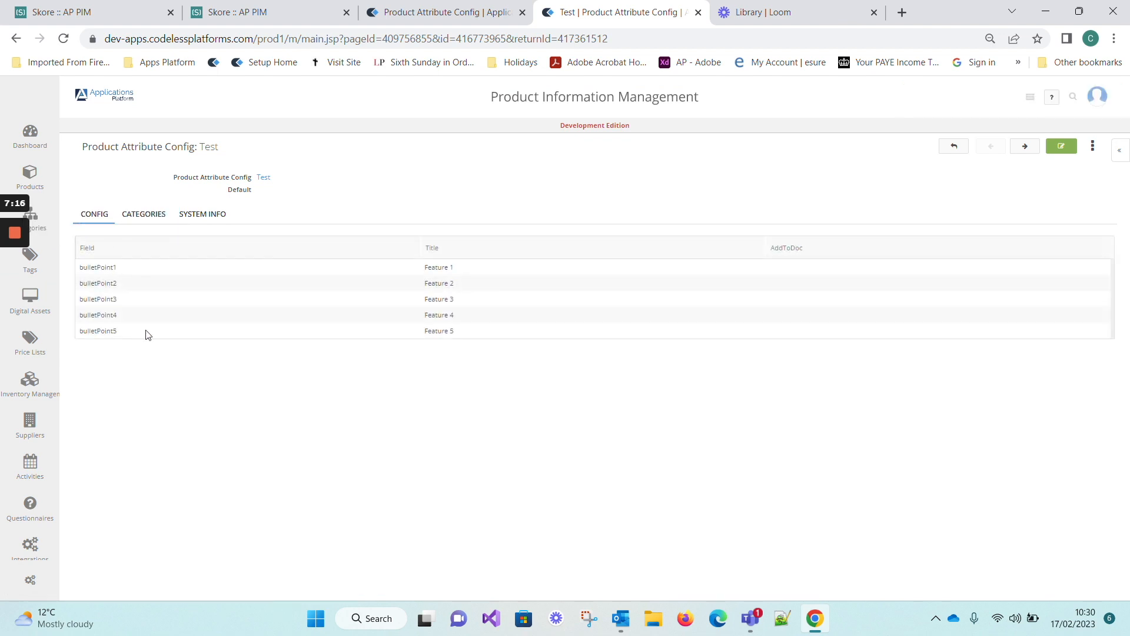
left_click(126, 222)
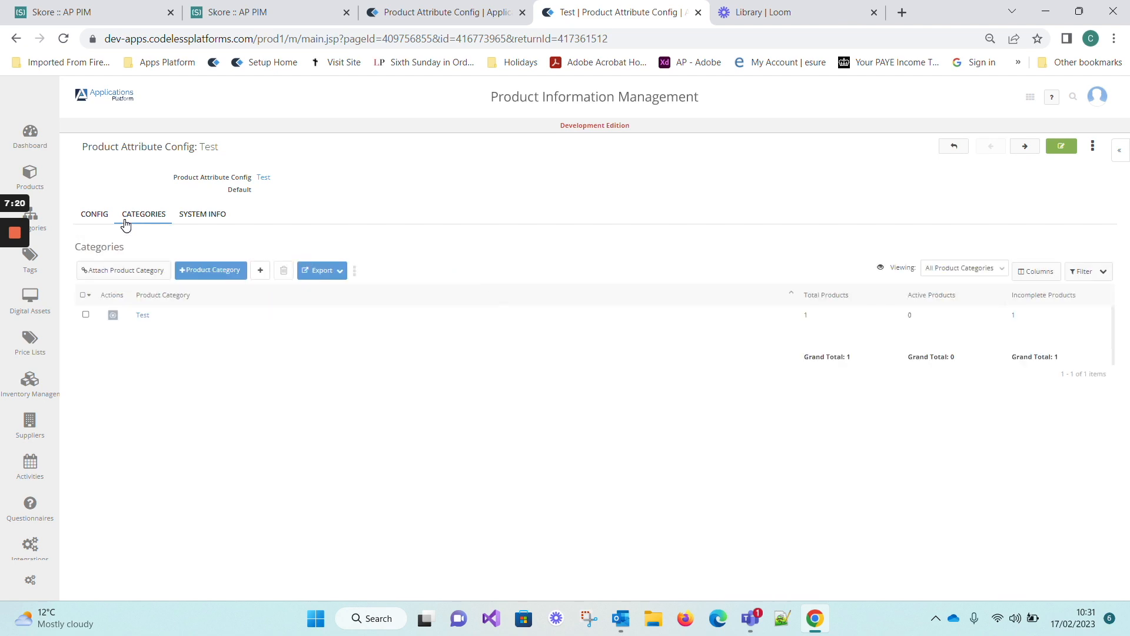
left_click(221, 223)
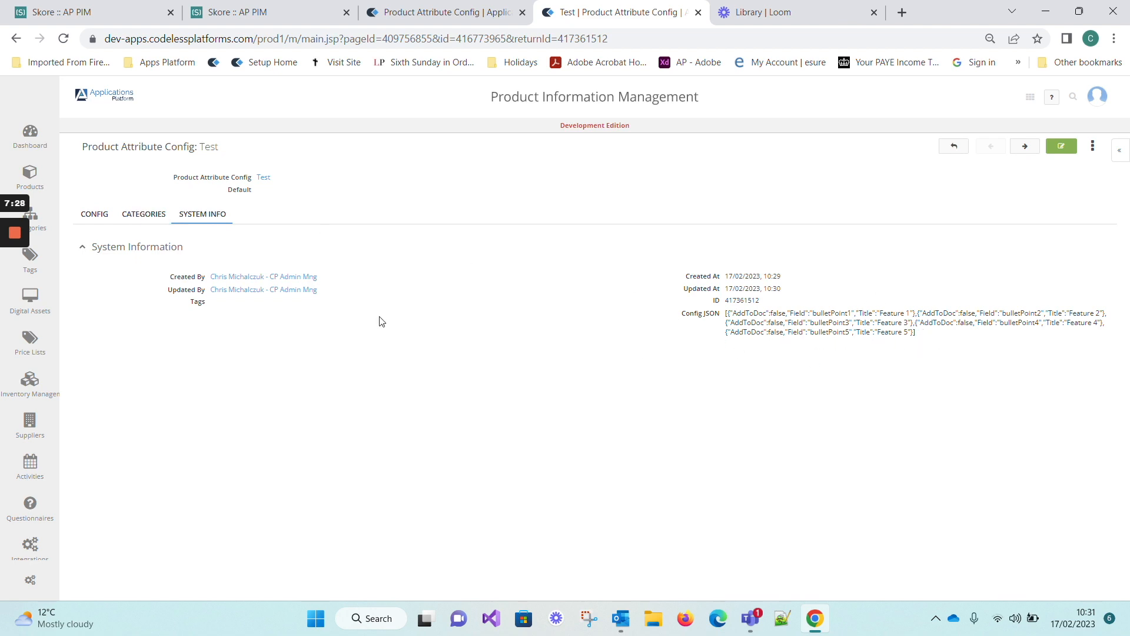
left_click(95, 222)
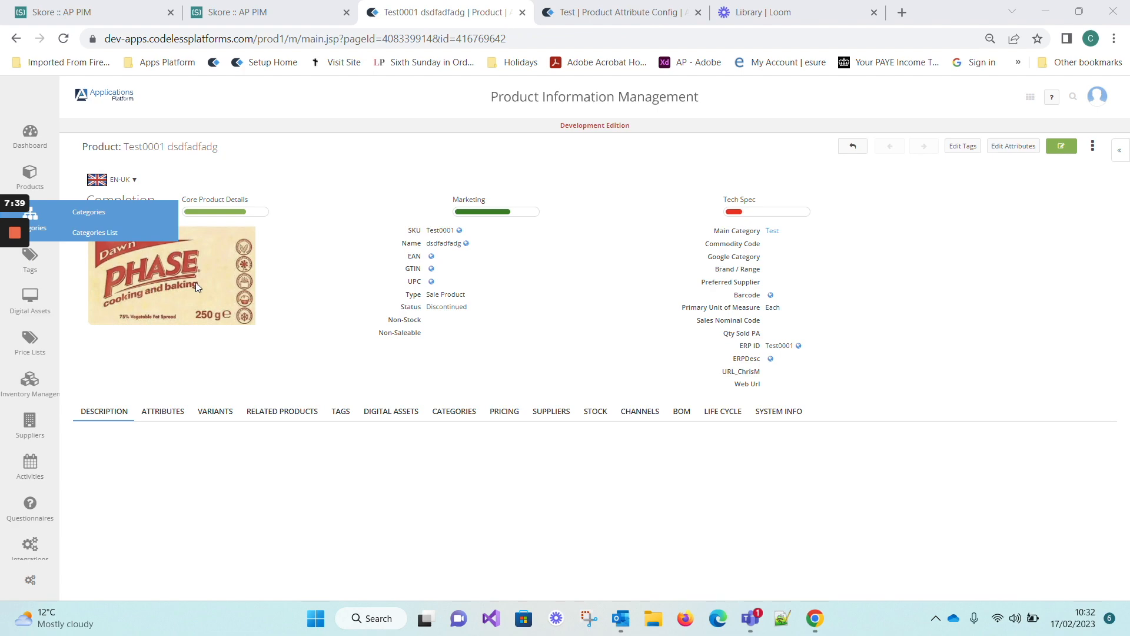
- Search the category tree for "test", and open product Test0001 from the Test category
left_click(104, 211)
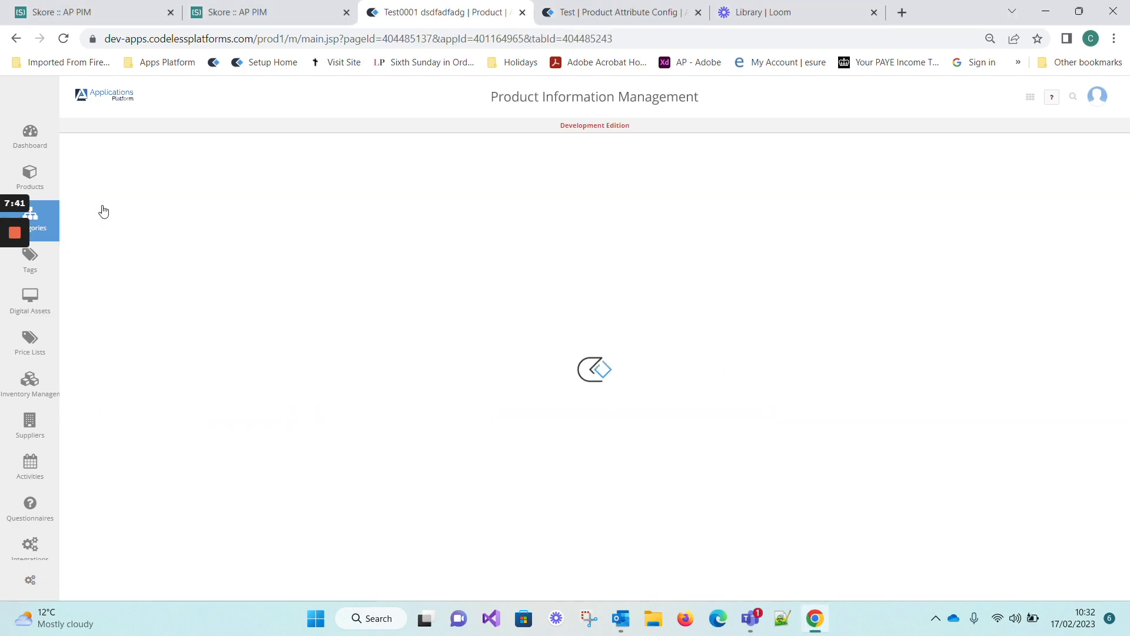
type("t")
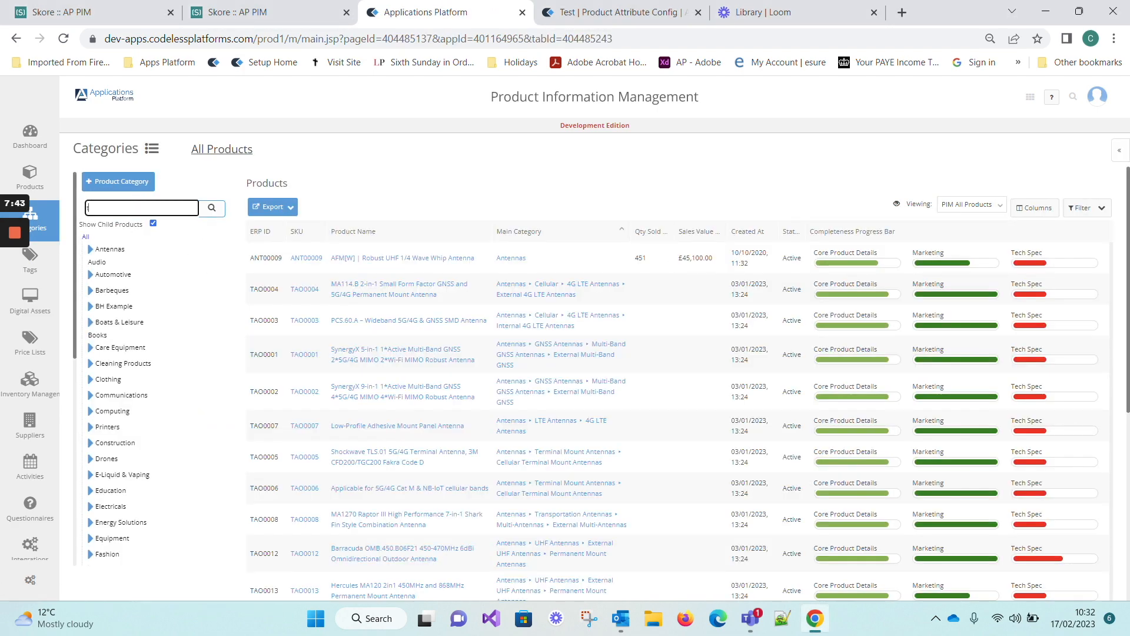
type("est")
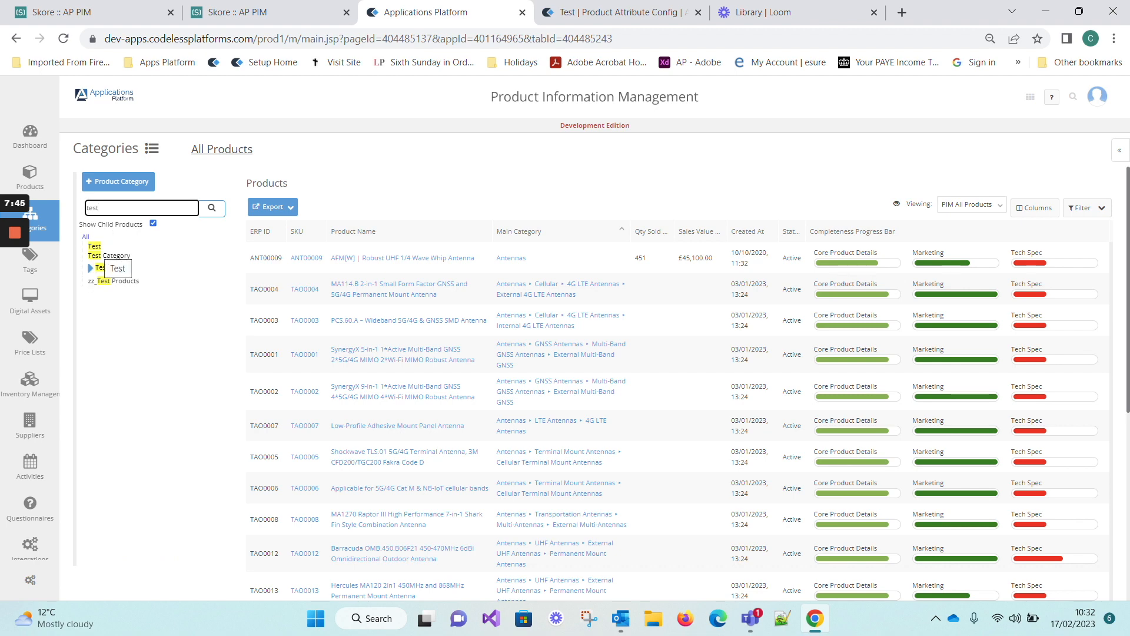
left_click(95, 246)
left_click(307, 273)
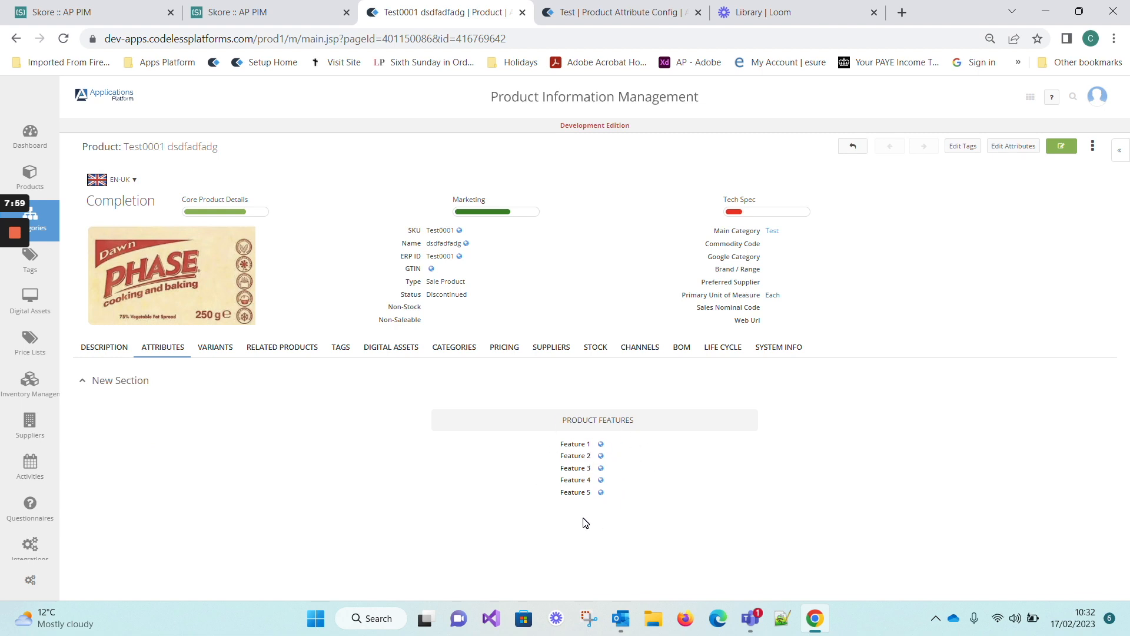
- Examine the Product Features labels in the product's attribute editing form and leave the form without saving
left_click(1003, 150)
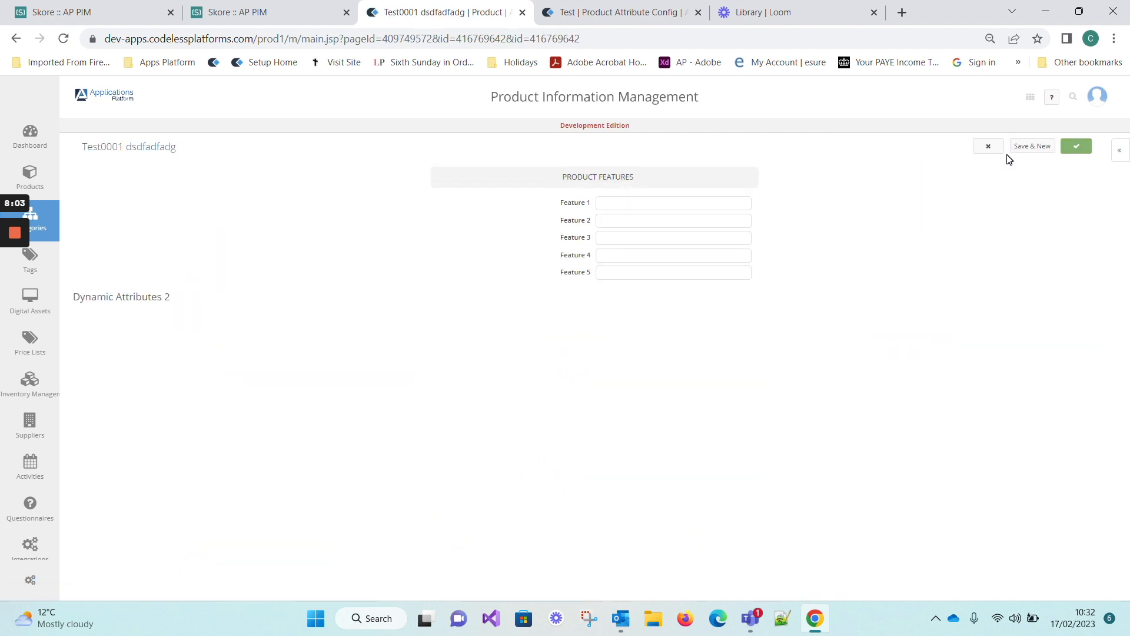
left_click_drag(542, 200, 768, 285)
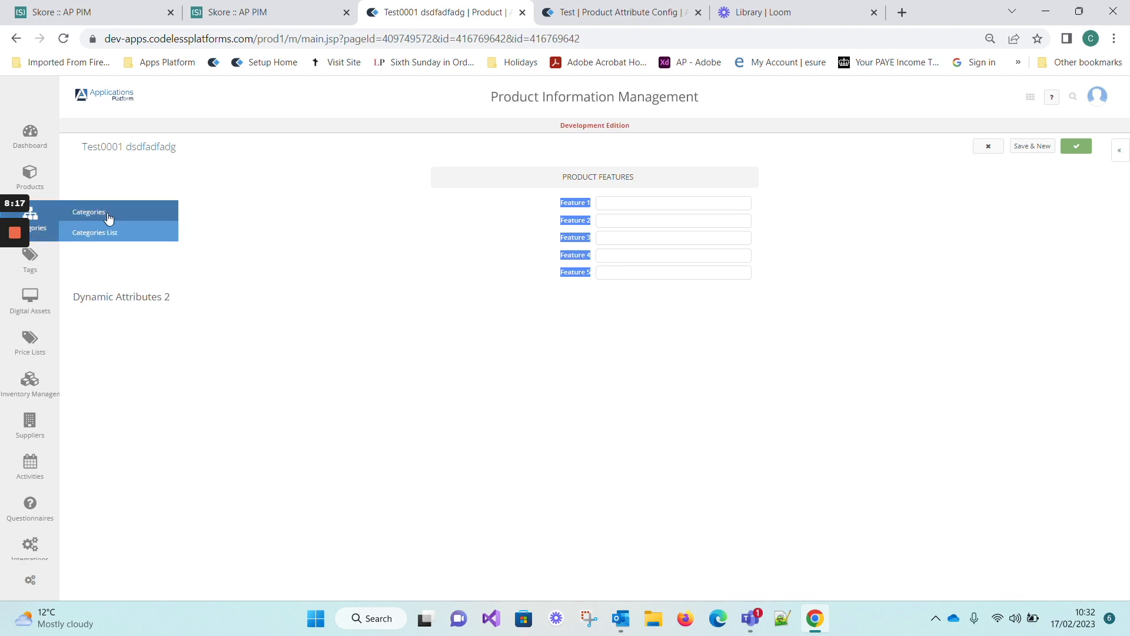
left_click(989, 147)
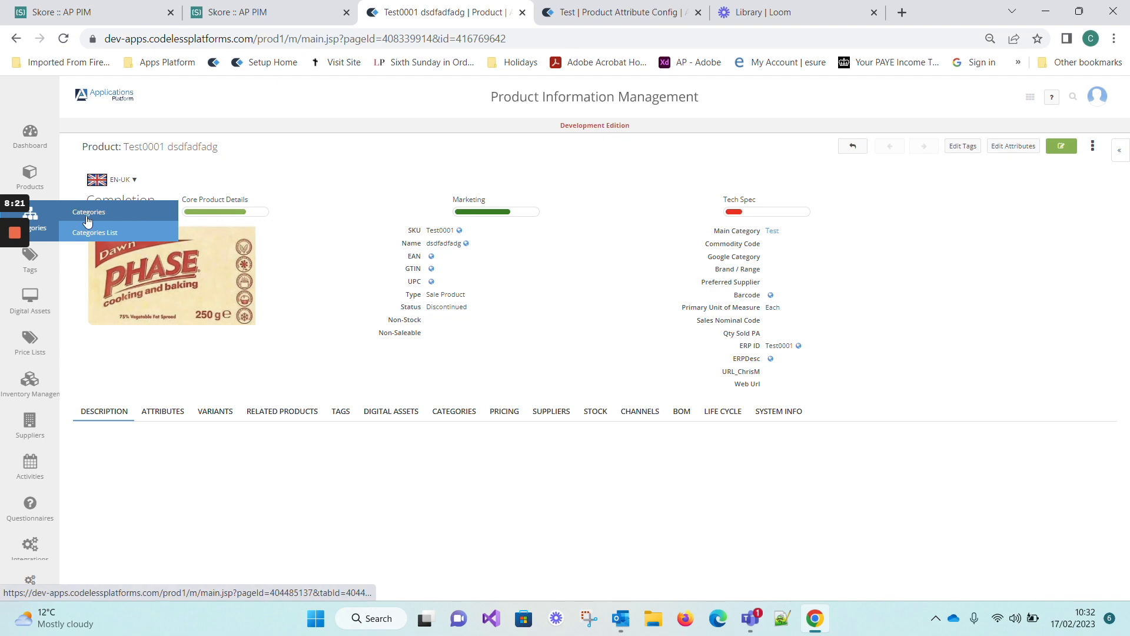
- Open product FASH00003 from the Fashion category and examine the labels of its Product Features attributes
left_click(109, 221)
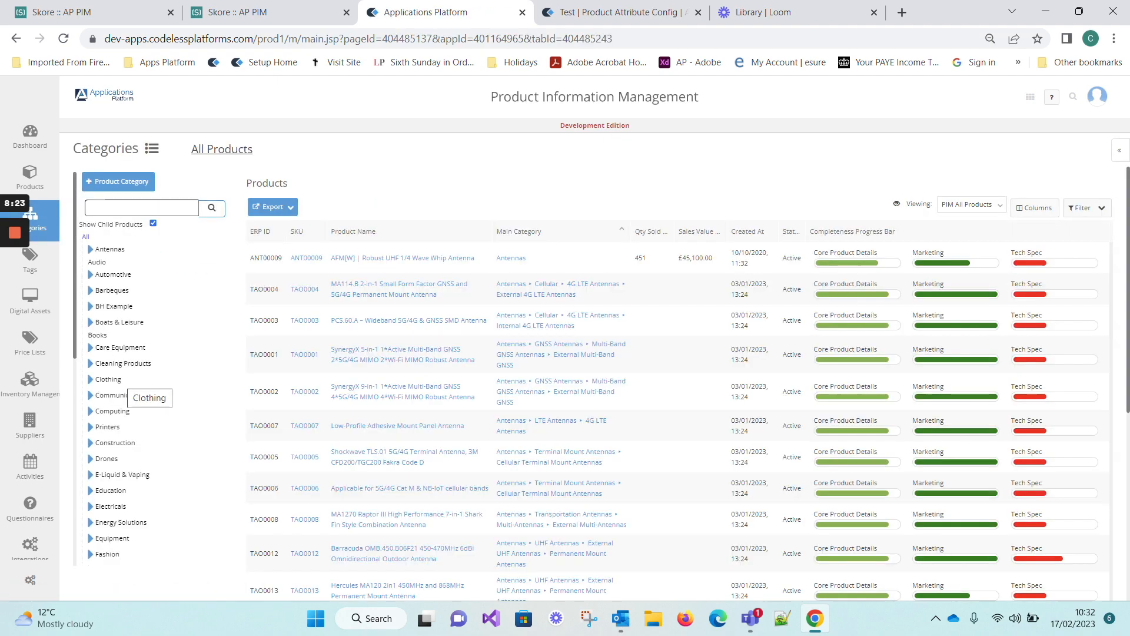
scroll(115, 423, "down", 4)
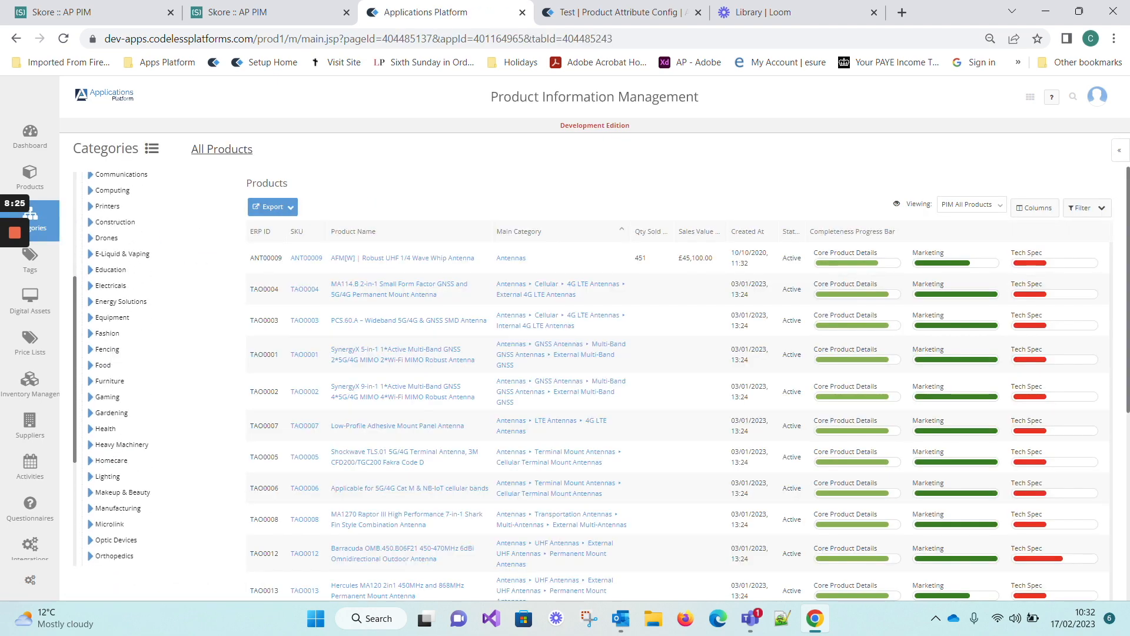
left_click(107, 333)
left_click(334, 258)
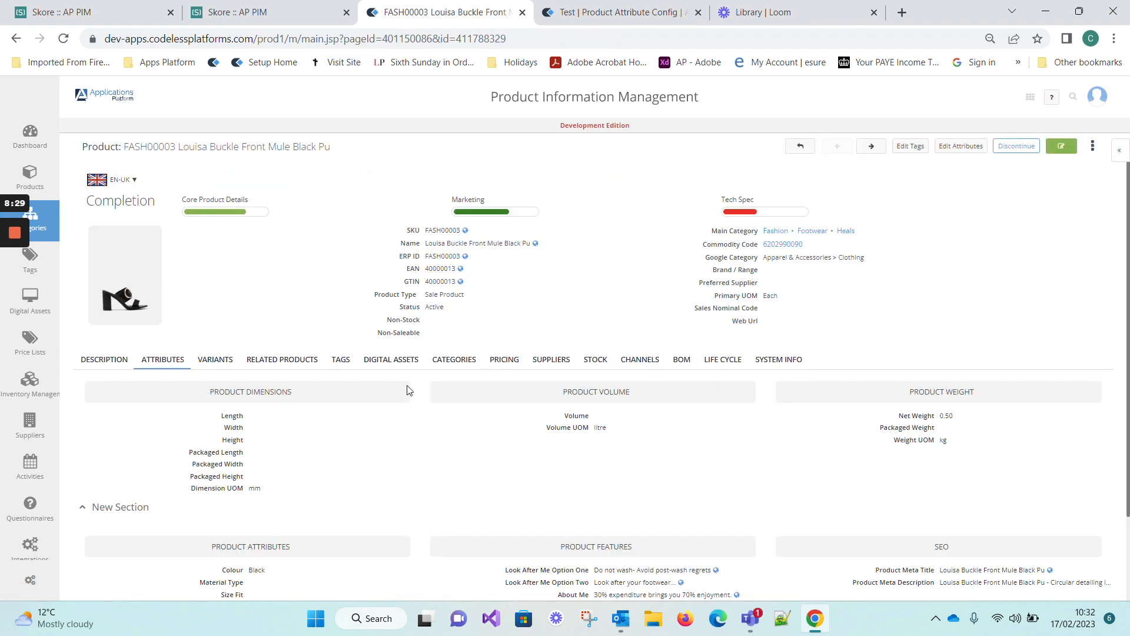
scroll(466, 429, "down", 2)
left_click_drag(503, 471, 699, 541)
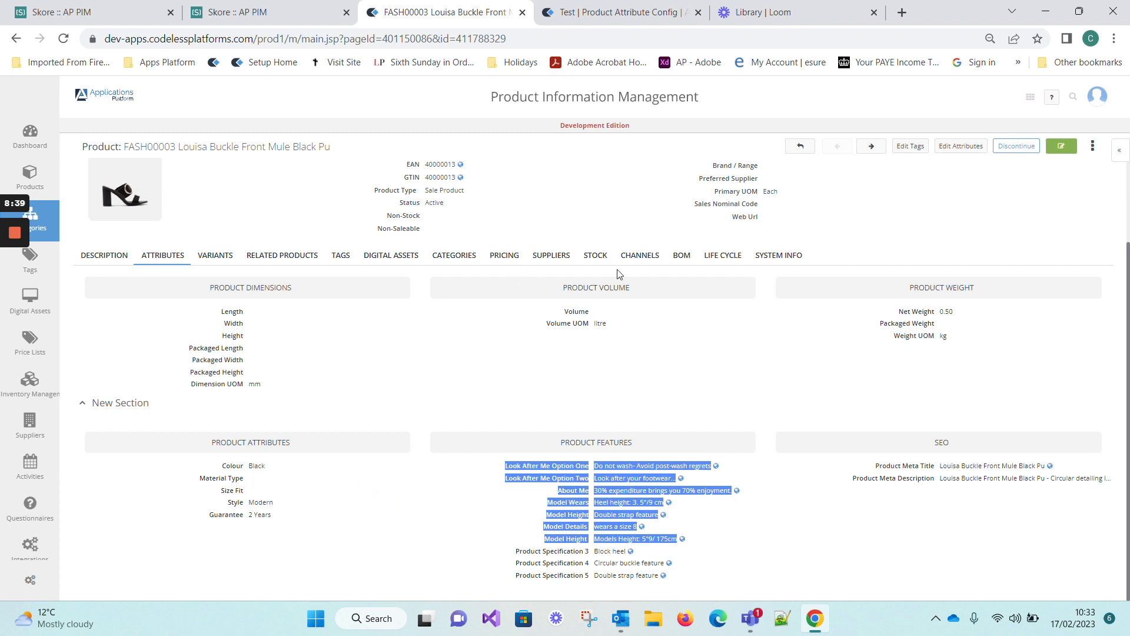
scroll(839, 392, "up", 2)
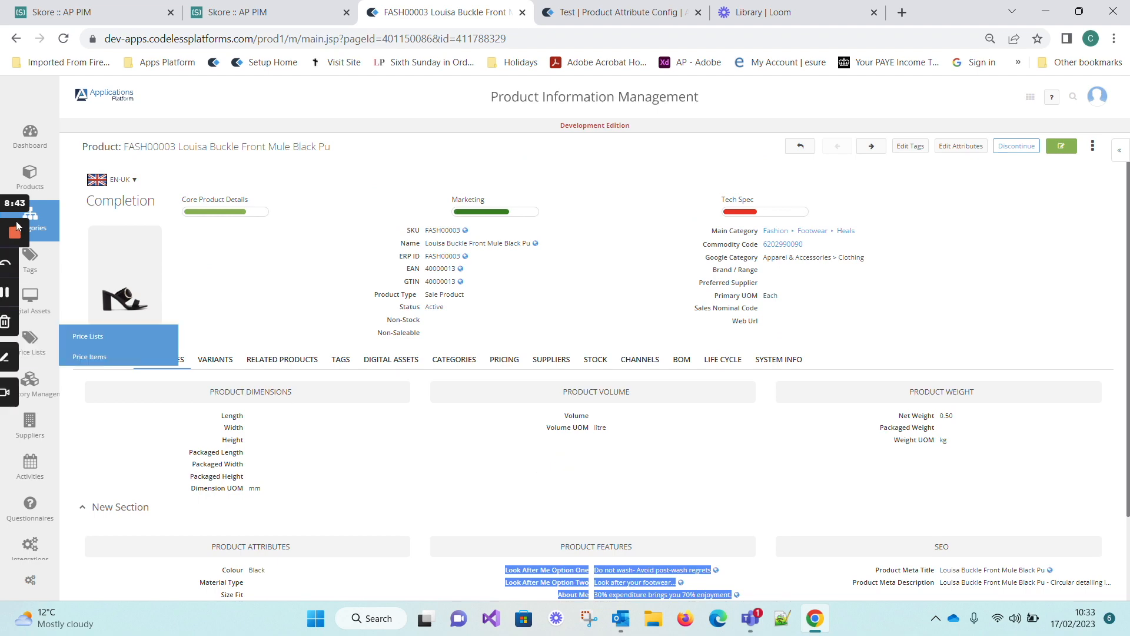
- Search the products for "test", open Test0001 and examine its Product Features labels
mouse_move(51, 184)
left_click(86, 170)
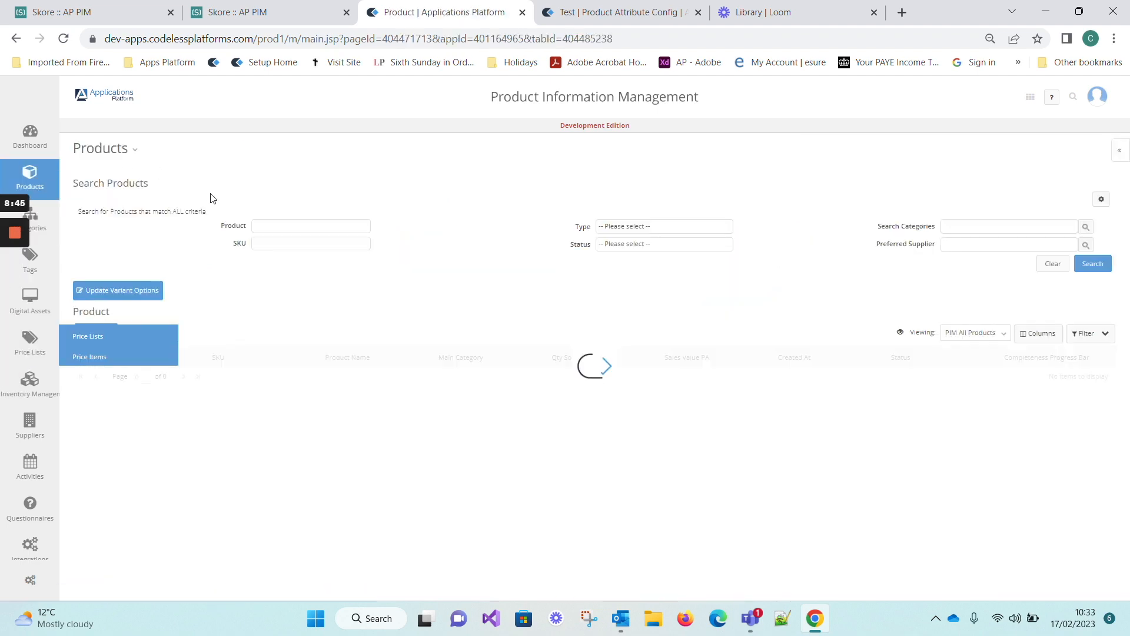
type("test")
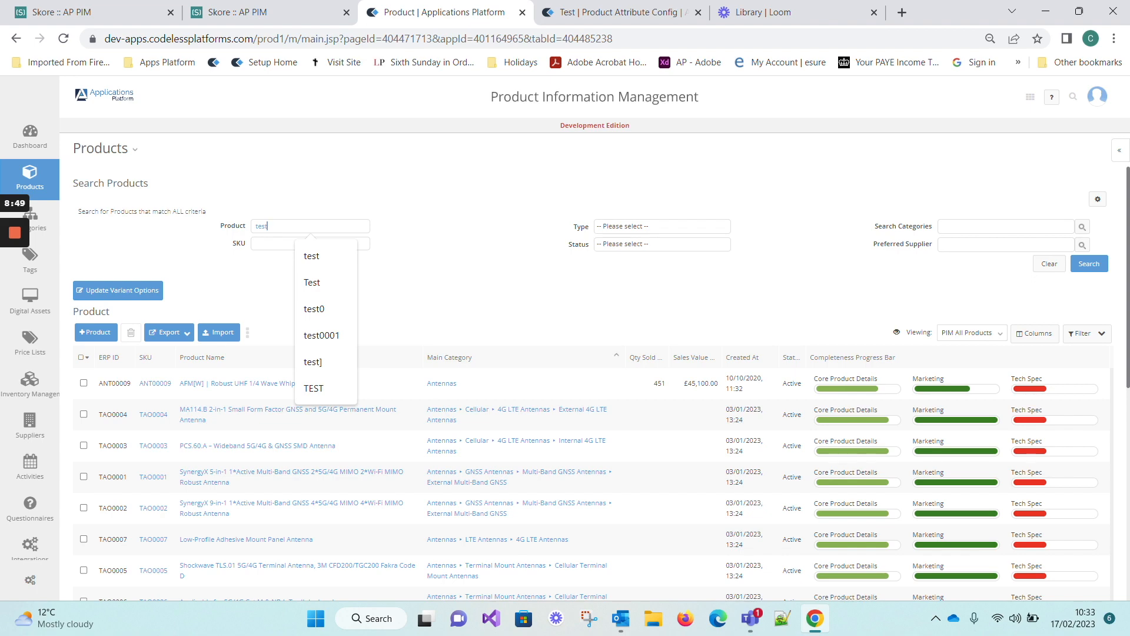
key("Return")
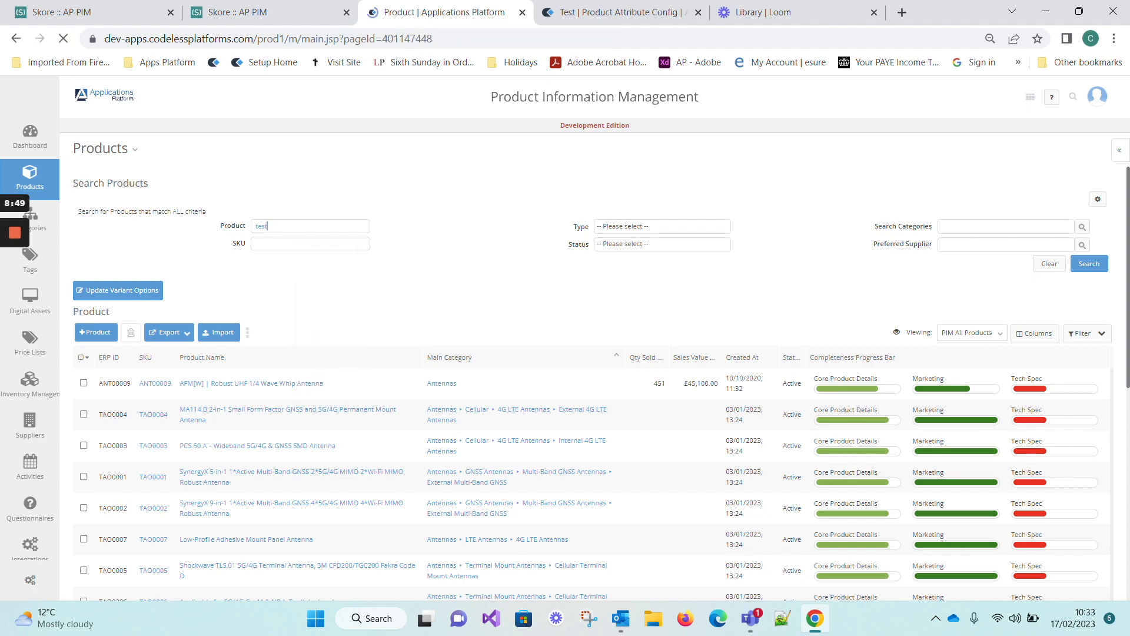
left_click(198, 399)
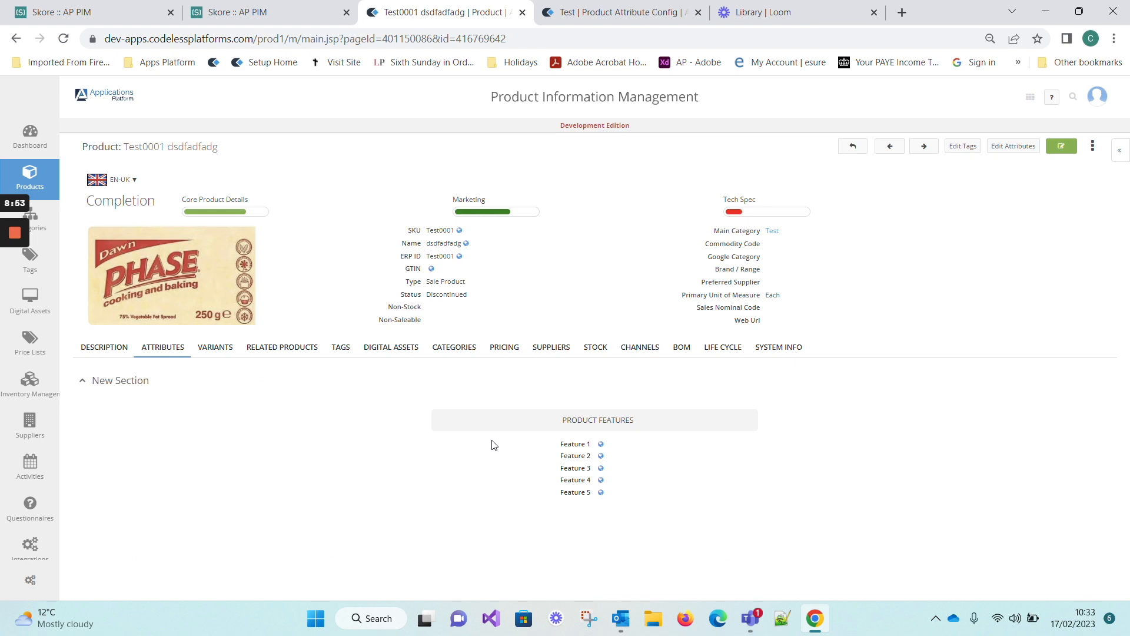
left_click_drag(552, 443, 591, 503)
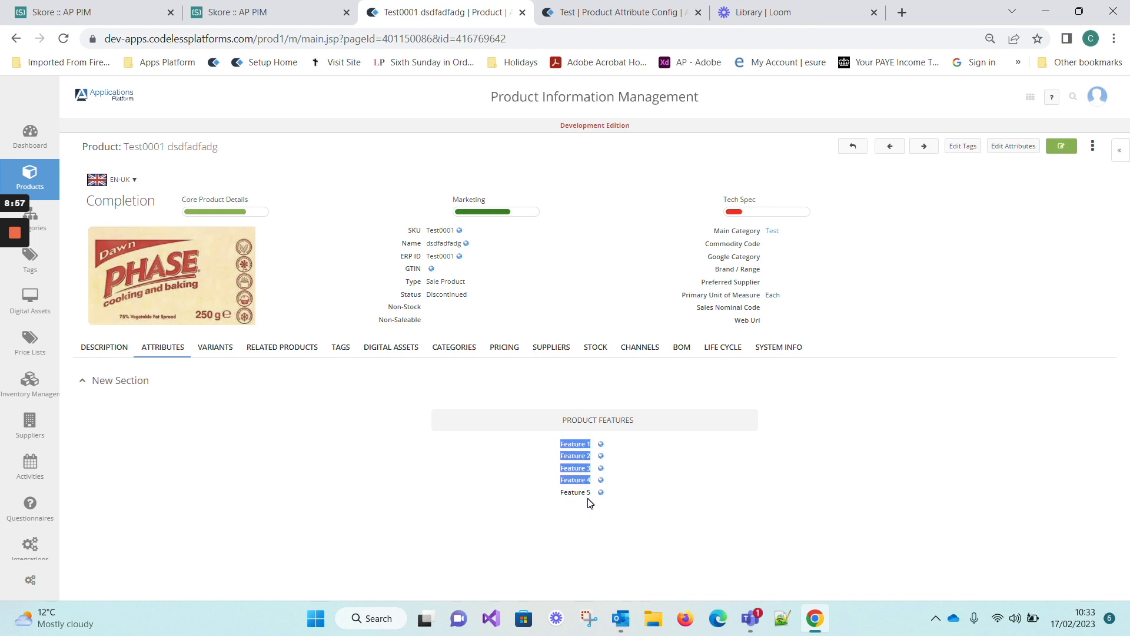